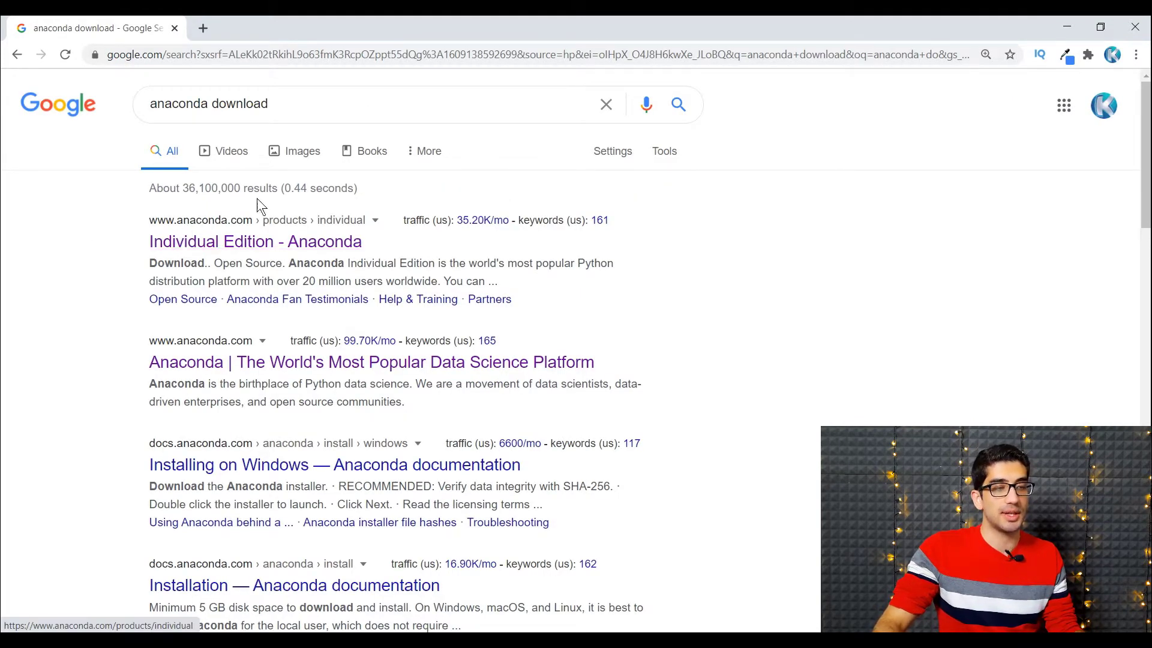
Step: Open the 'Individual Edition - Anaconda' search result in a new Chrome tab
right_click(205, 243)
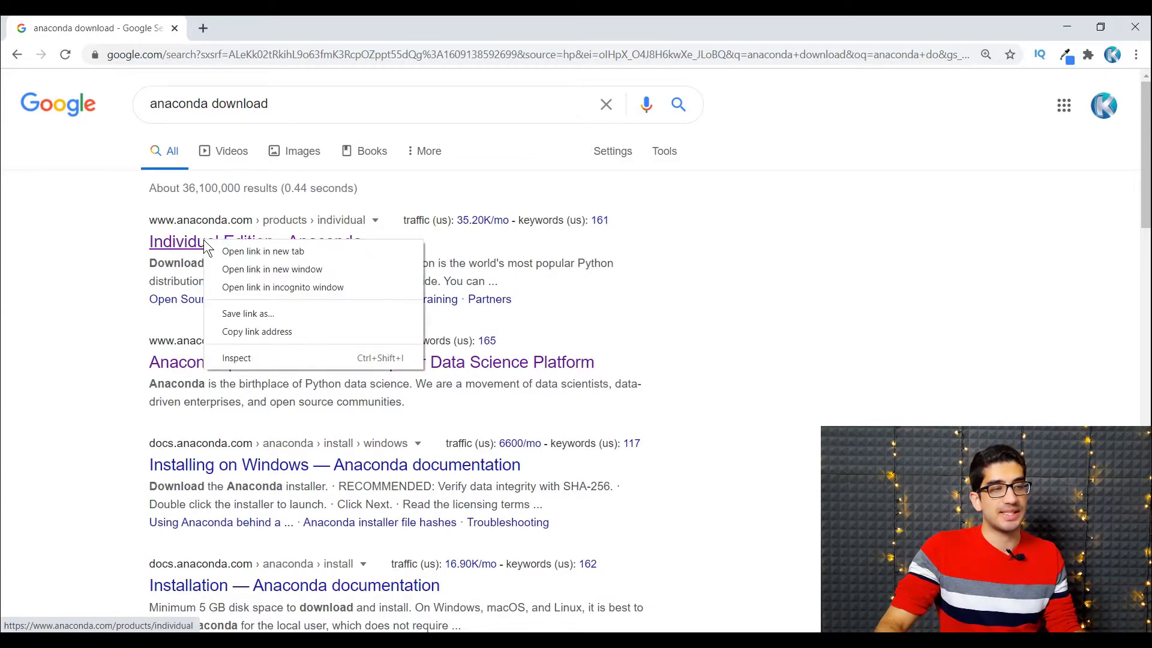
click(234, 251)
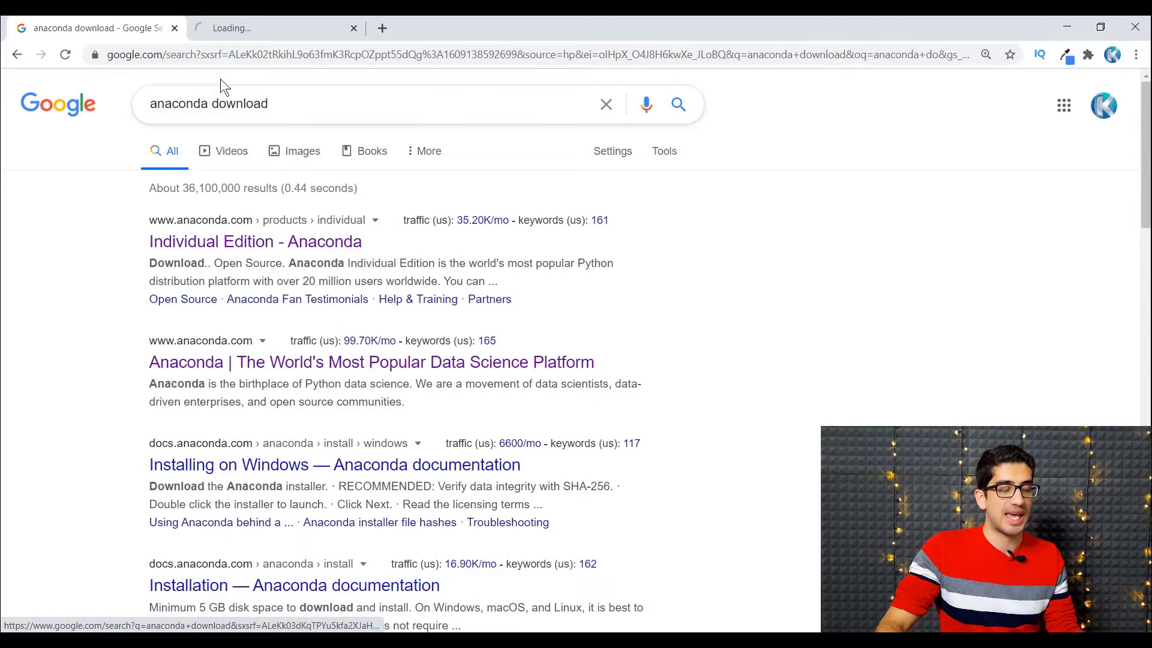
Step: Switch to the Anaconda Individual Edition tab and scroll to the Anaconda Installers list
click(264, 28)
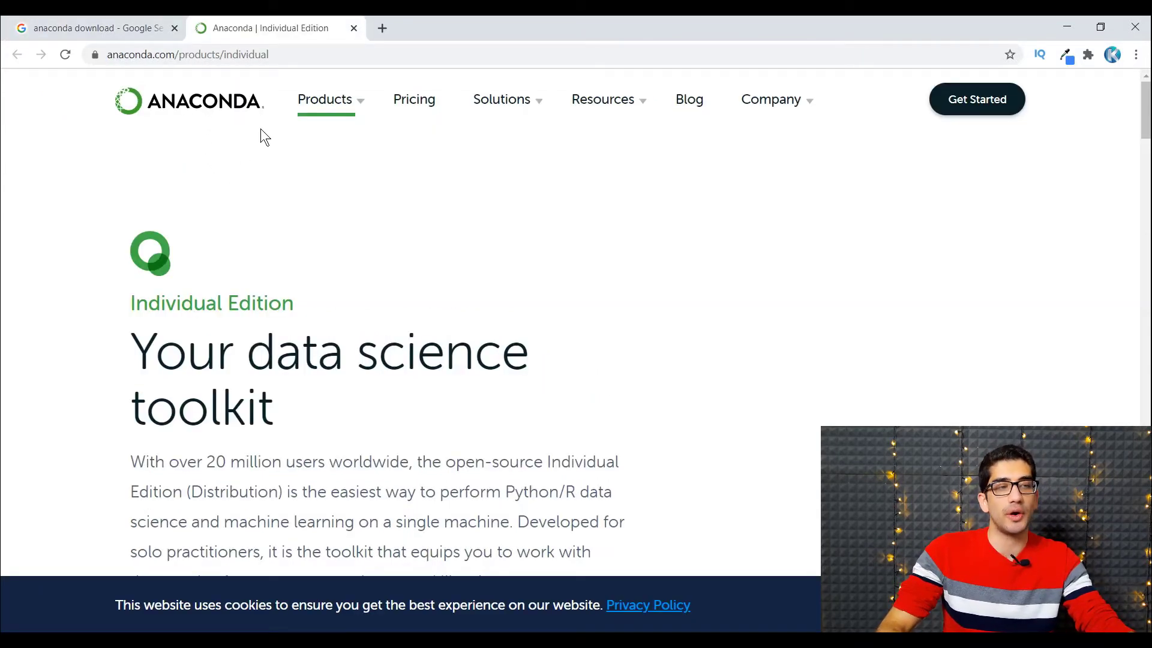
mouse_move(327, 100)
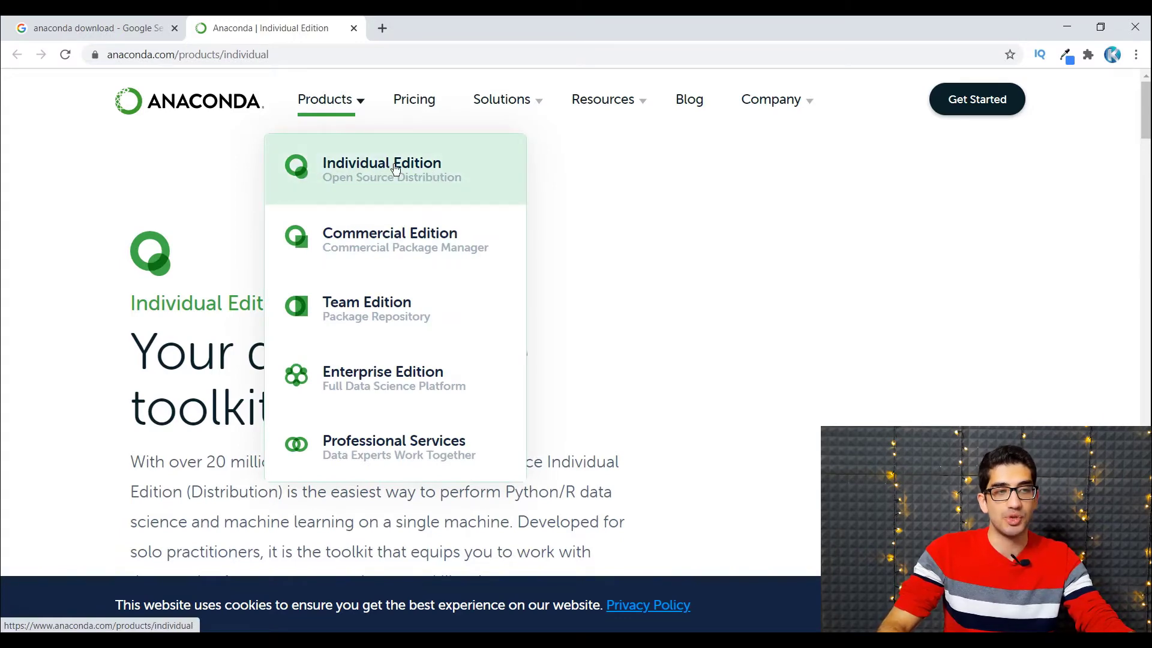
mouse_move(280, 168)
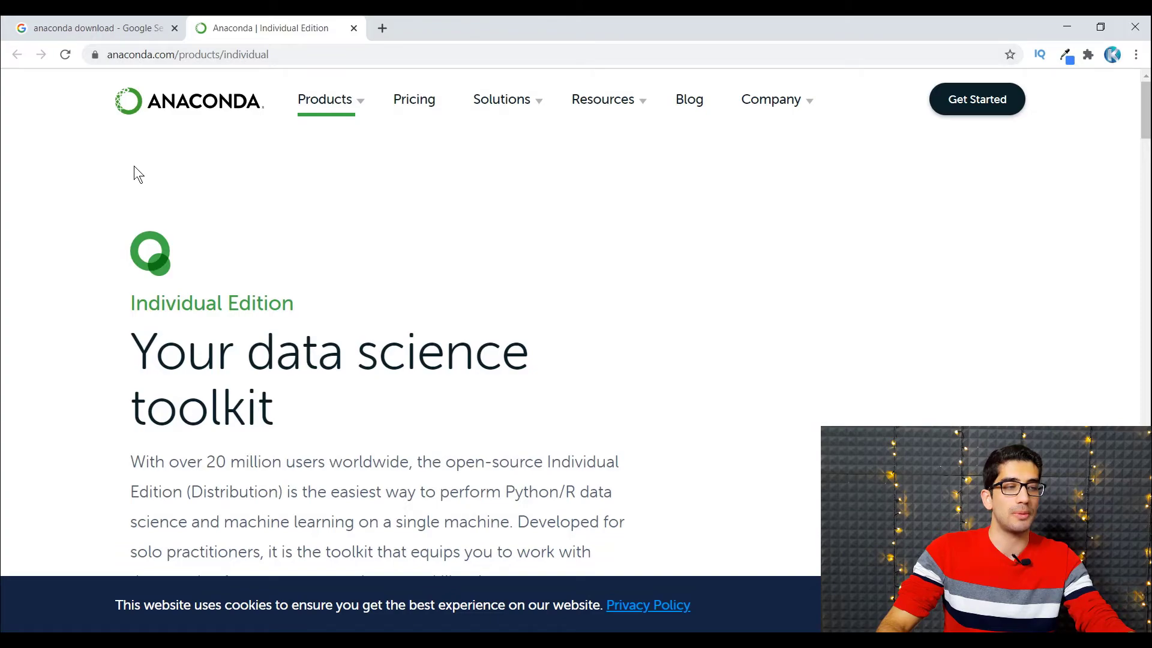
scroll(135, 166, down, 20)
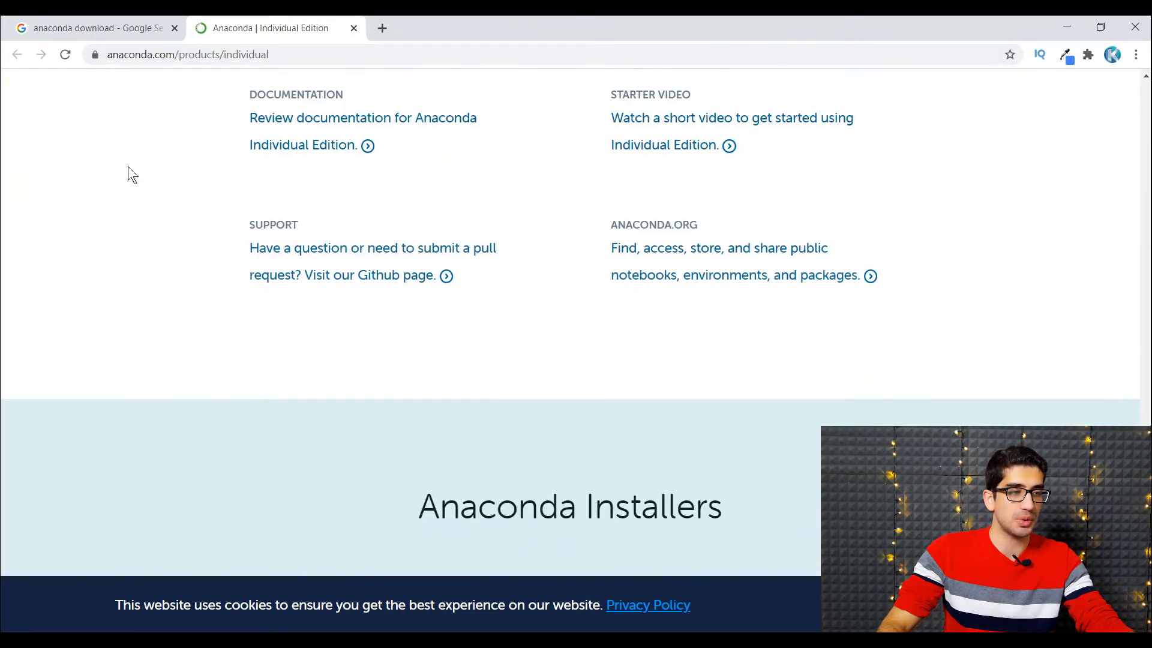
scroll(128, 167, up, 10)
scroll(154, 174, down, 2)
scroll(154, 175, up, 6)
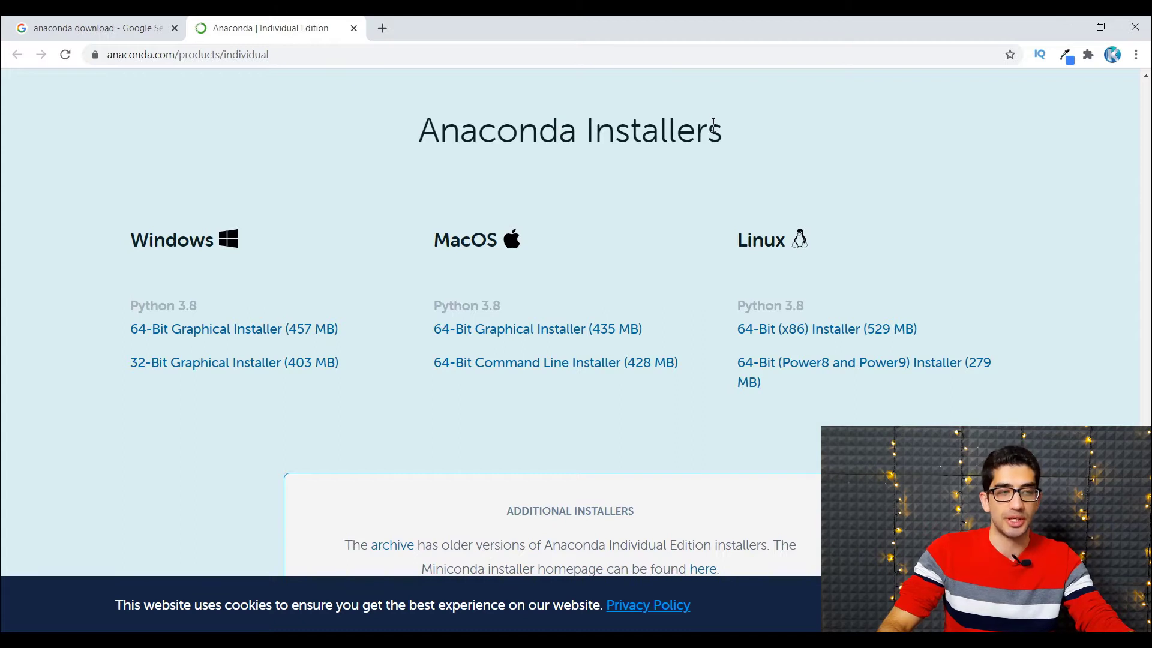
Step: Highlight the Windows and MacOS headings, then pick the Windows 64-Bit Graphical Installer (457 MB)
drag(132, 237, 234, 238)
click(374, 234)
drag(430, 239, 882, 226)
click(224, 249)
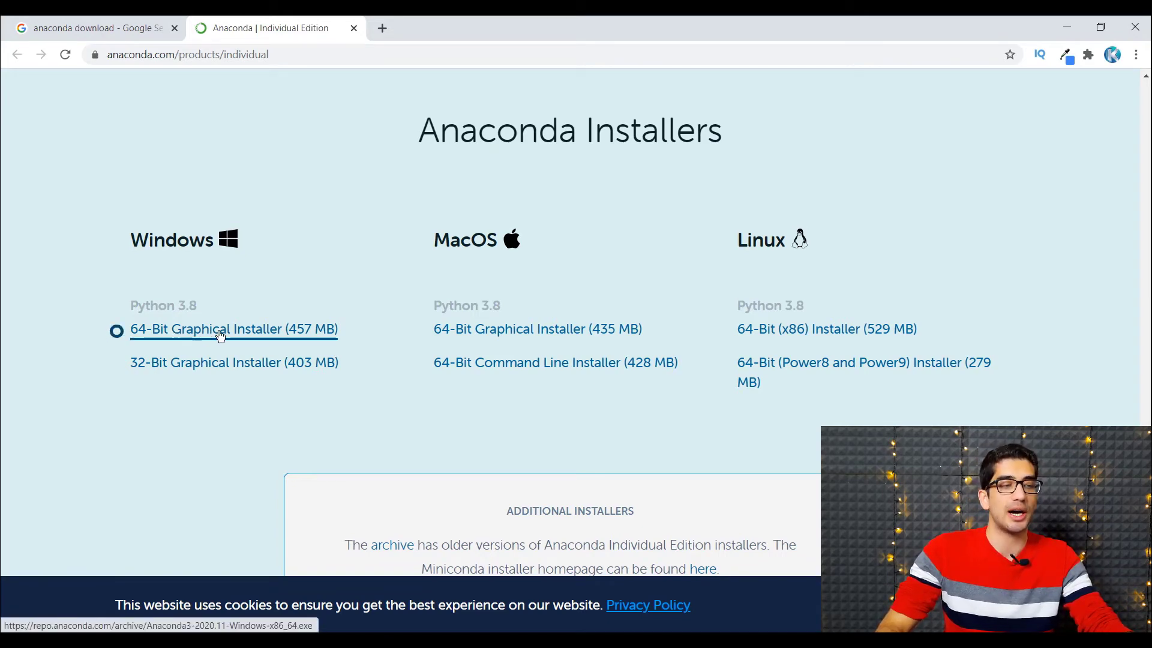
click(262, 332)
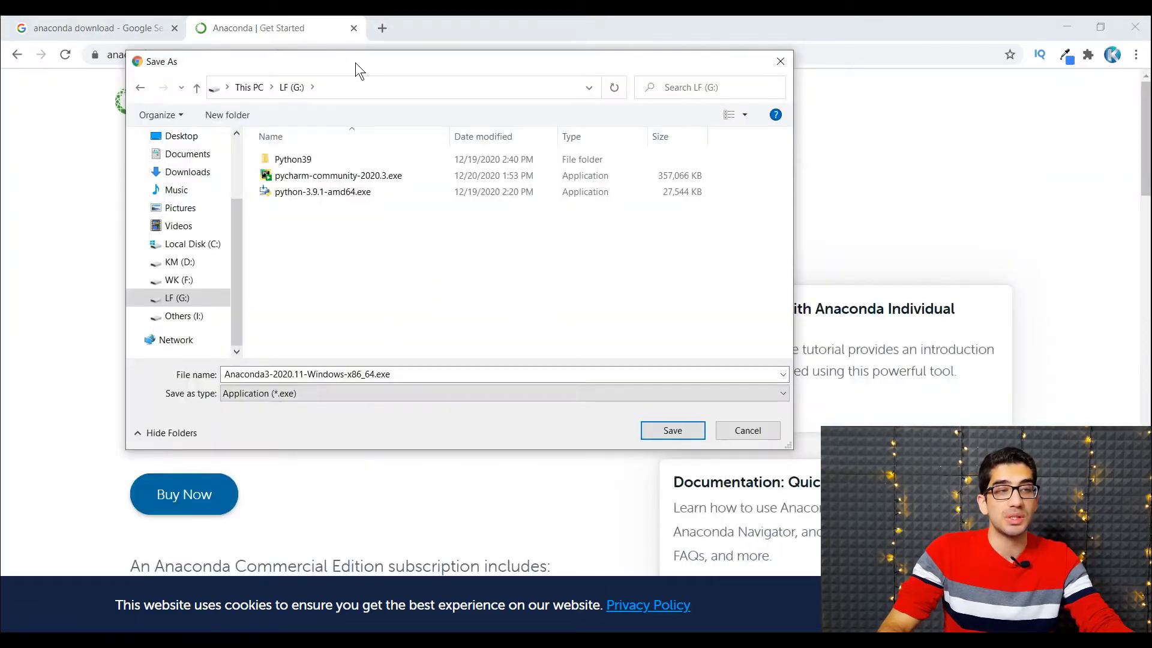
Step: Save Anaconda3-2020.11-Windows-x86_64.exe to drive LF (G:)
drag(355, 62, 366, 64)
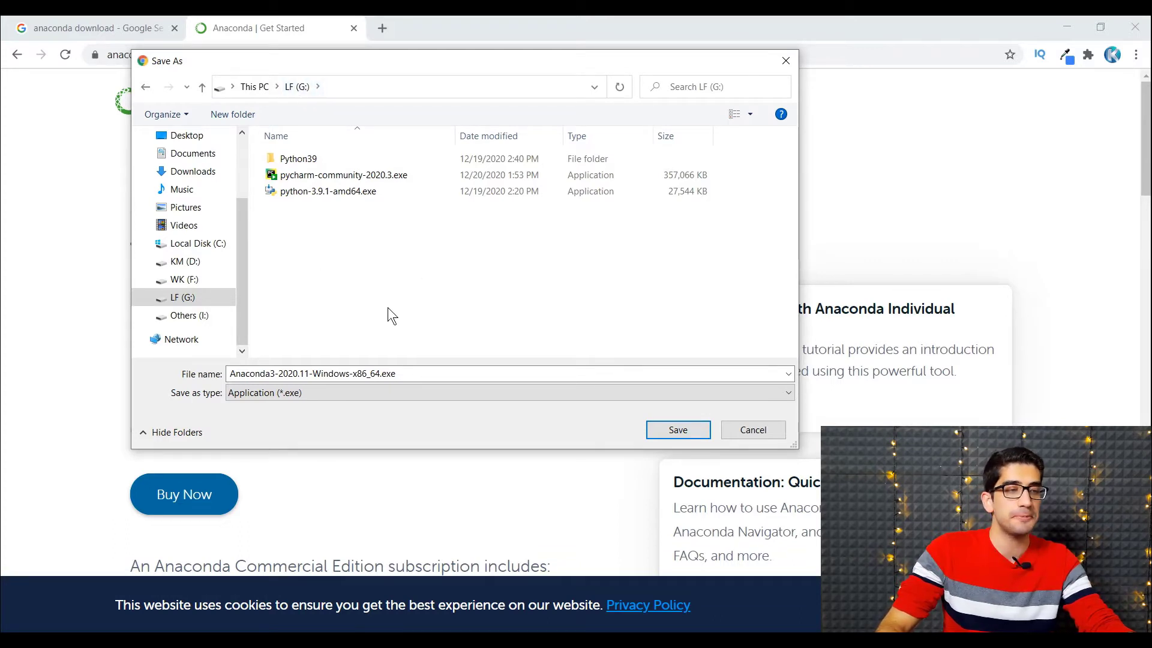
click(679, 432)
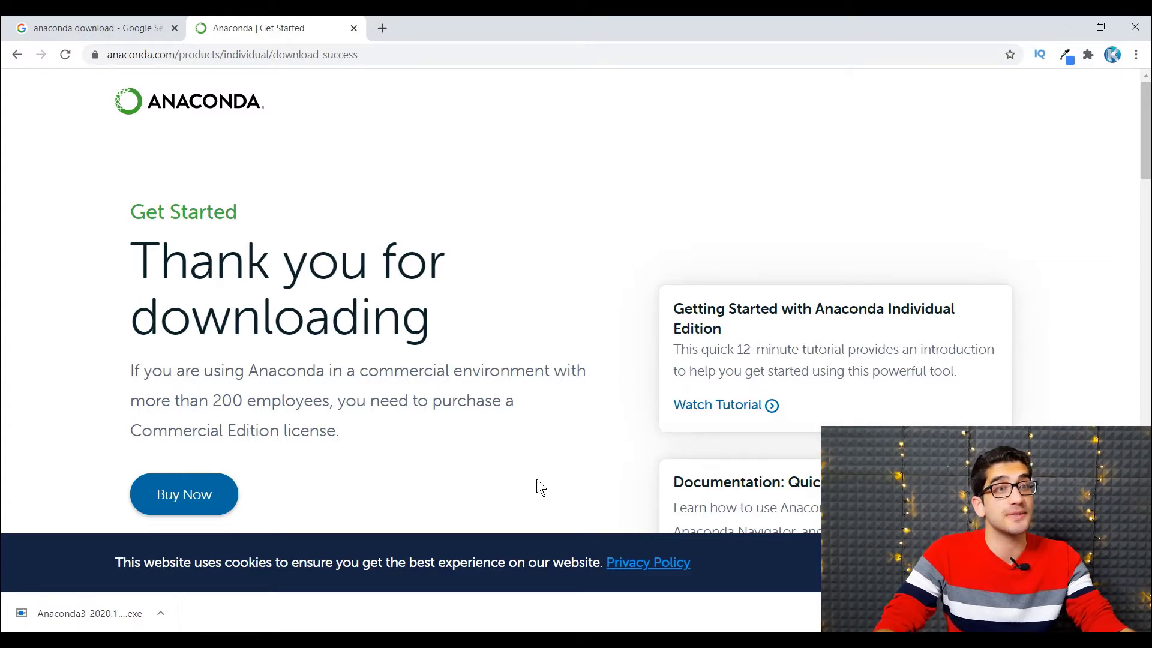
Step: Show the downloaded Anaconda installer in its folder on drive LF (G:)
click(160, 612)
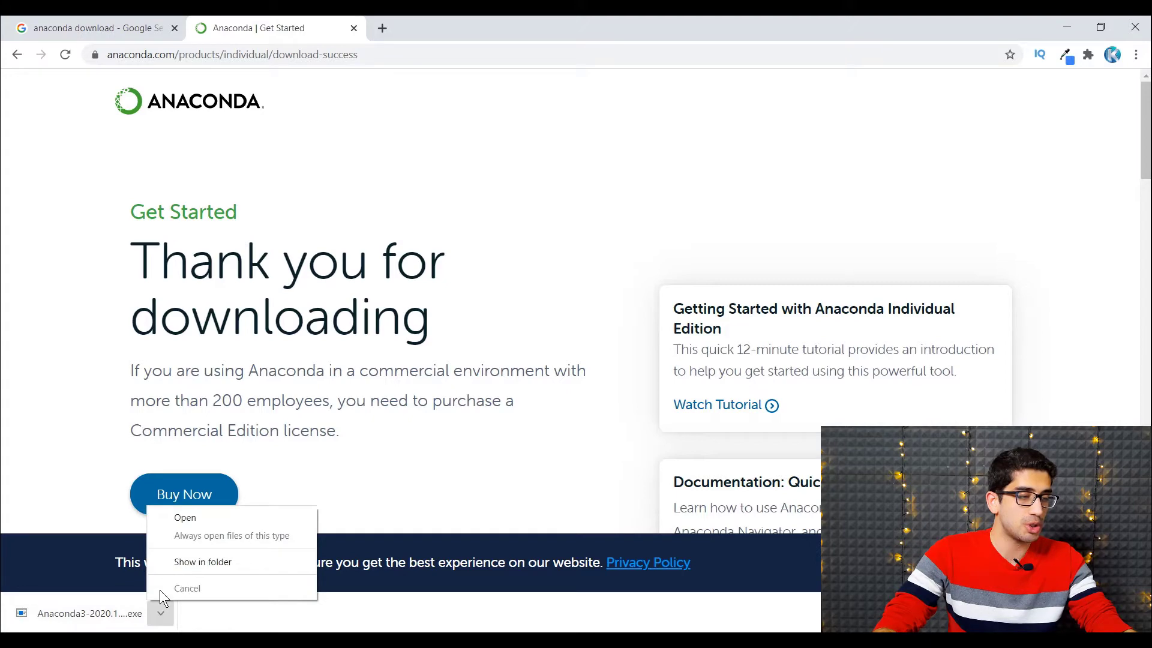
click(208, 562)
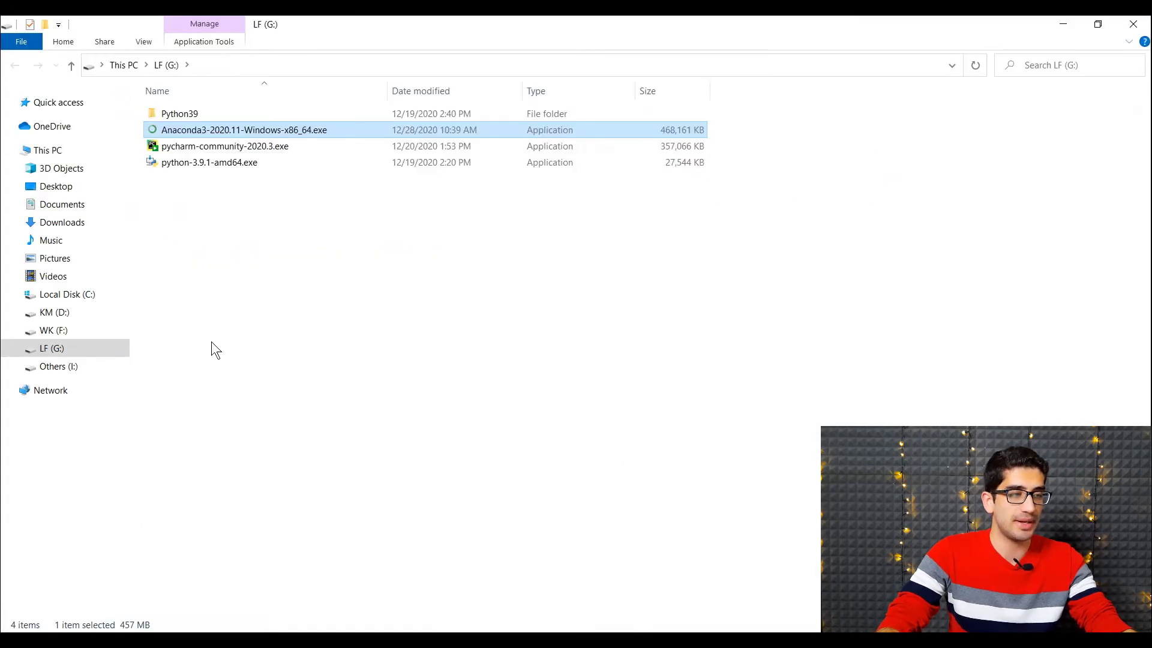
Step: Launch the Anaconda3 2020.11 installer, accept the licence, and keep the Just Me install type
double_click(239, 134)
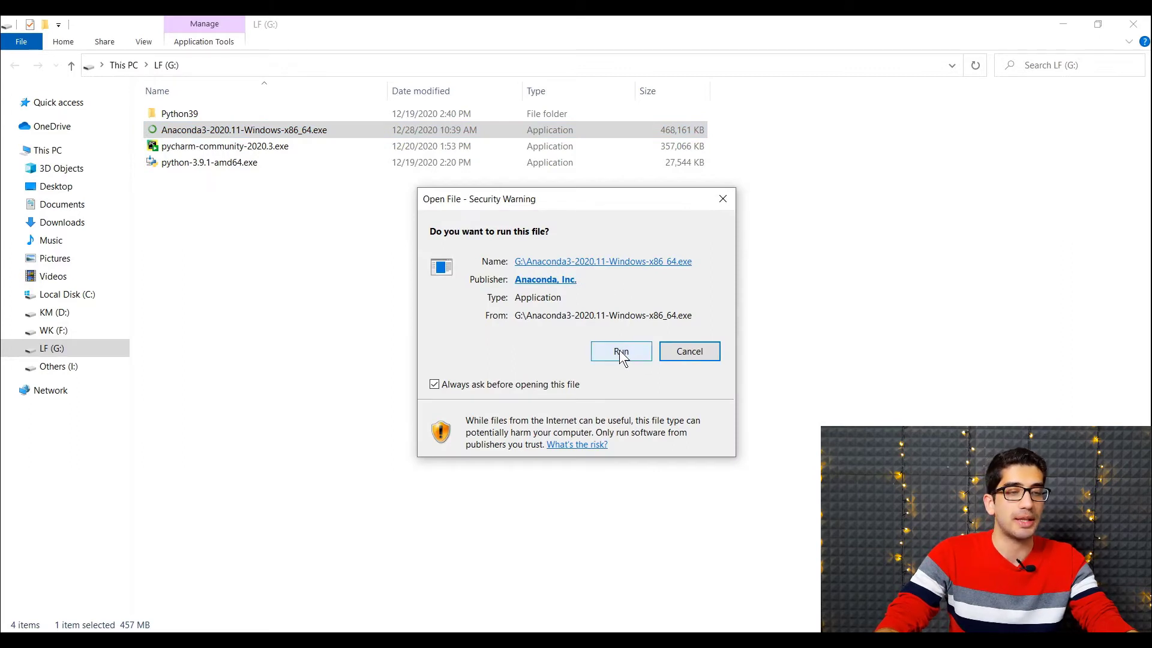
click(632, 351)
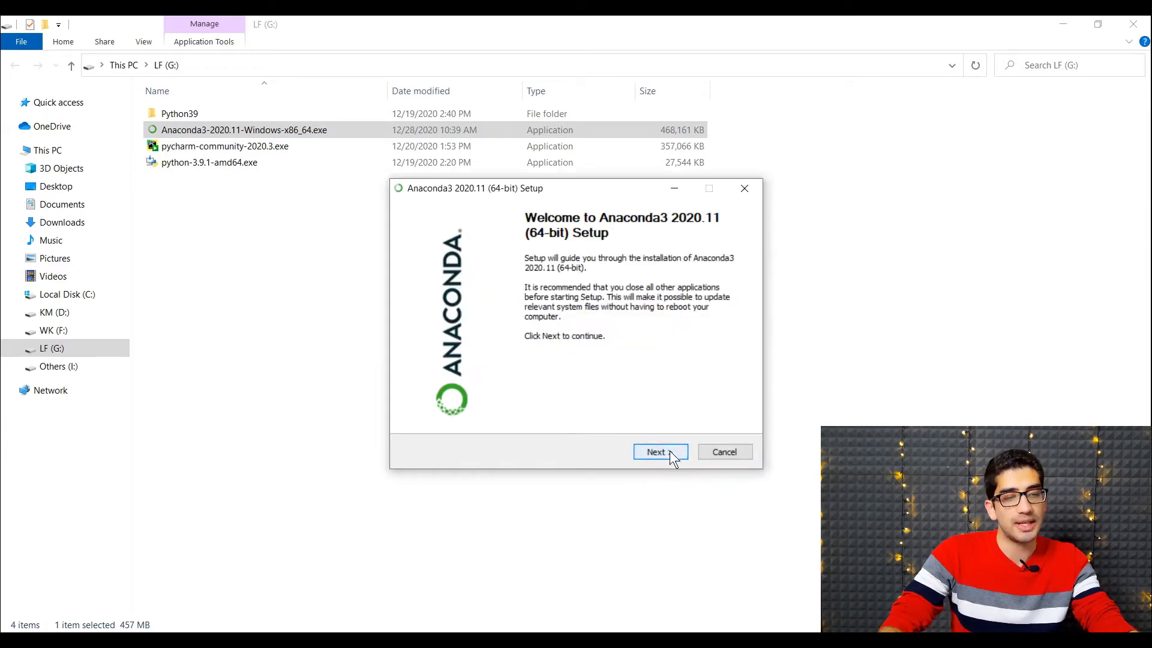
click(674, 451)
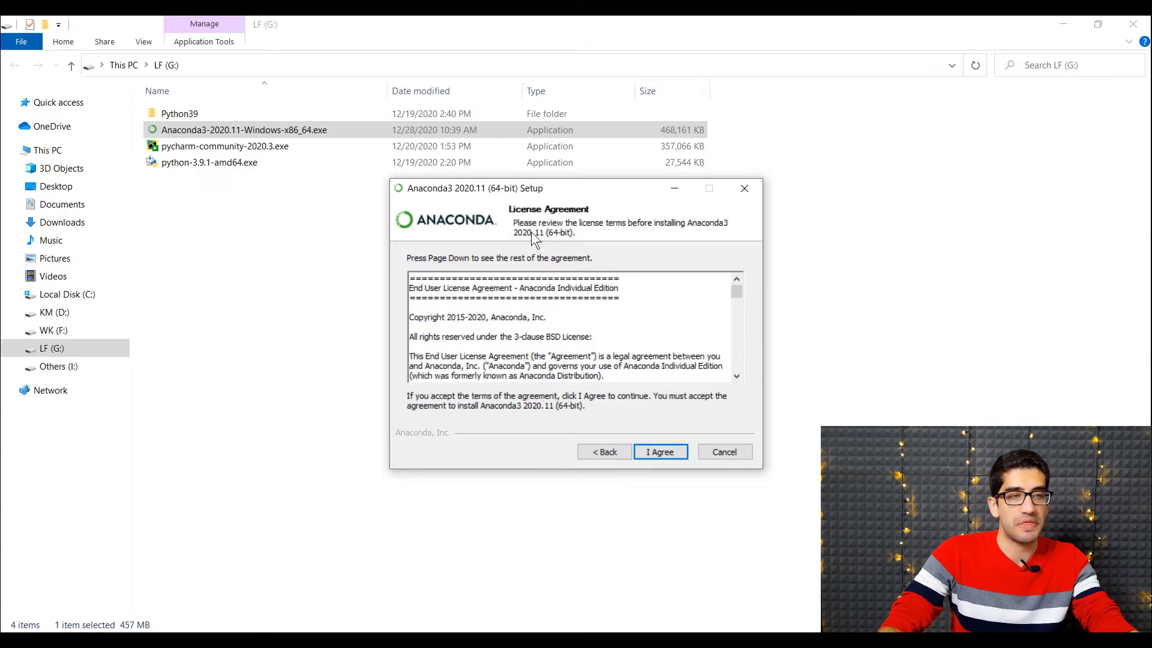
click(660, 451)
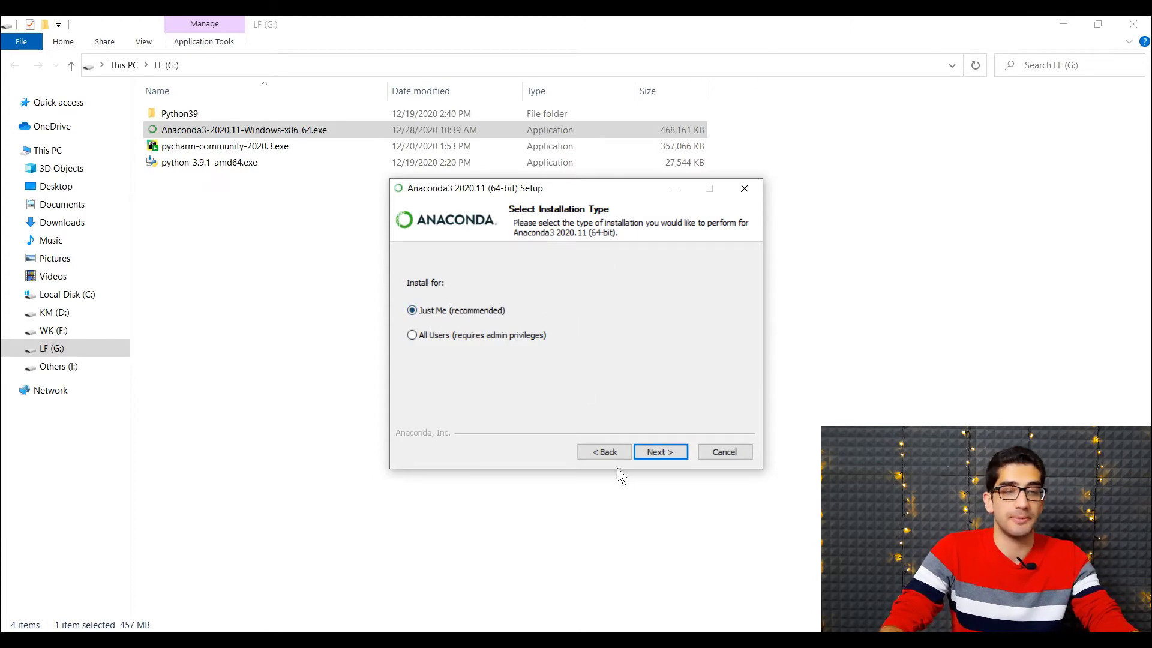
click(660, 452)
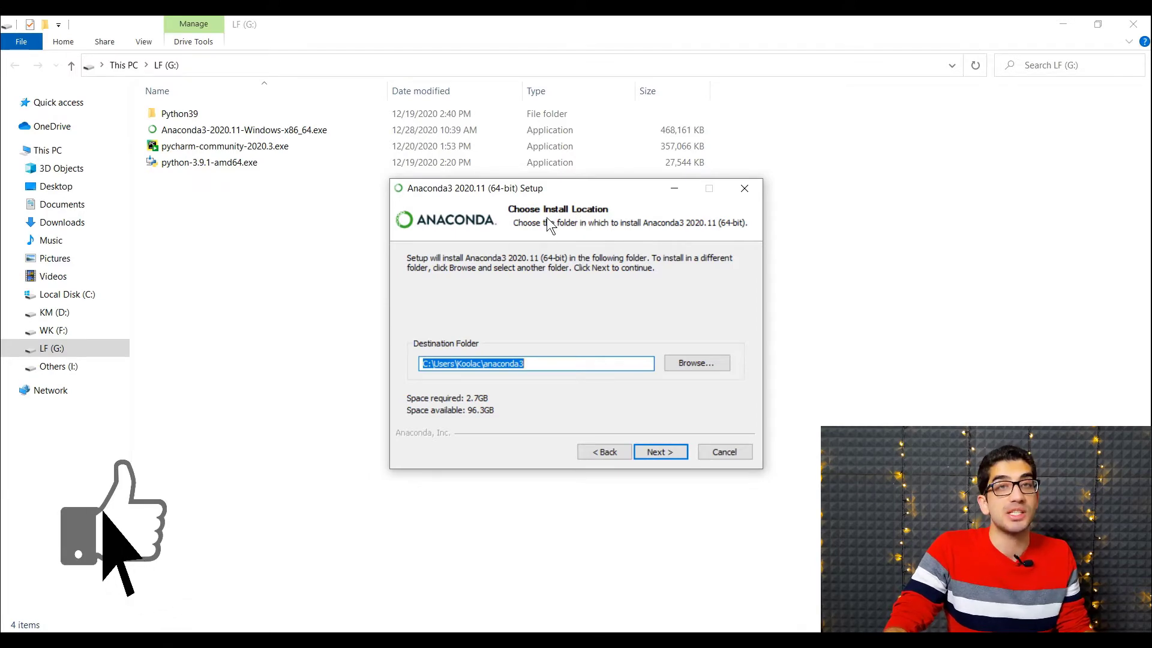
Step: Create a new folder named Anaconda38 on drive LF (G:) and return to setup
click(258, 190)
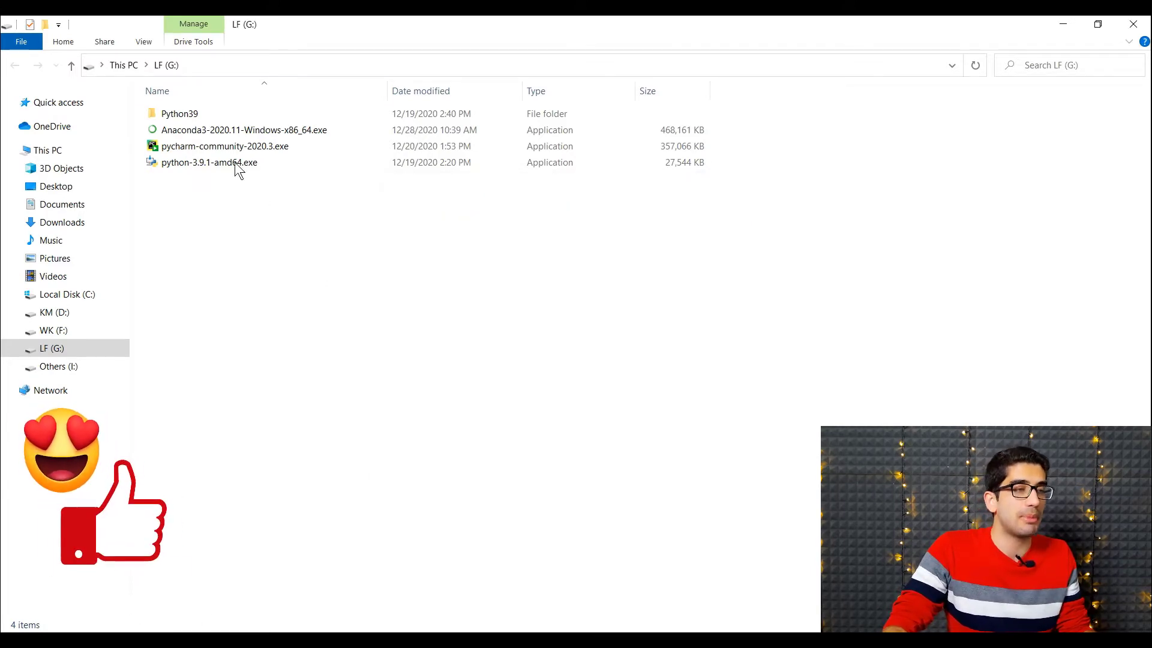
right_click(273, 211)
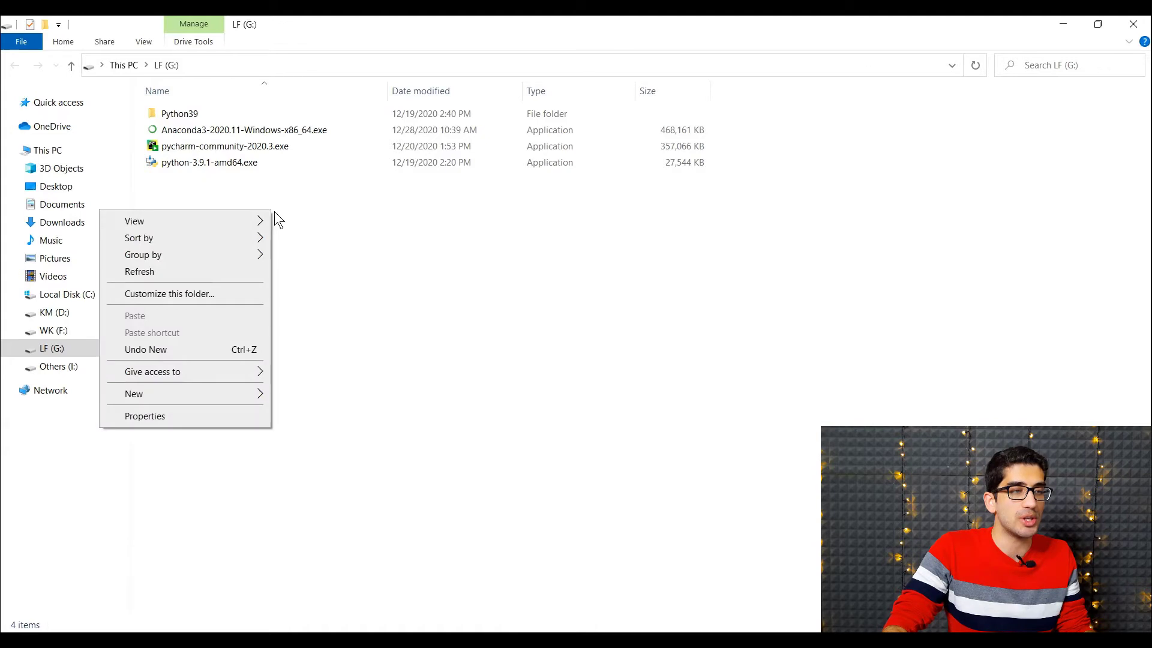
mouse_move(258, 394)
click(305, 397)
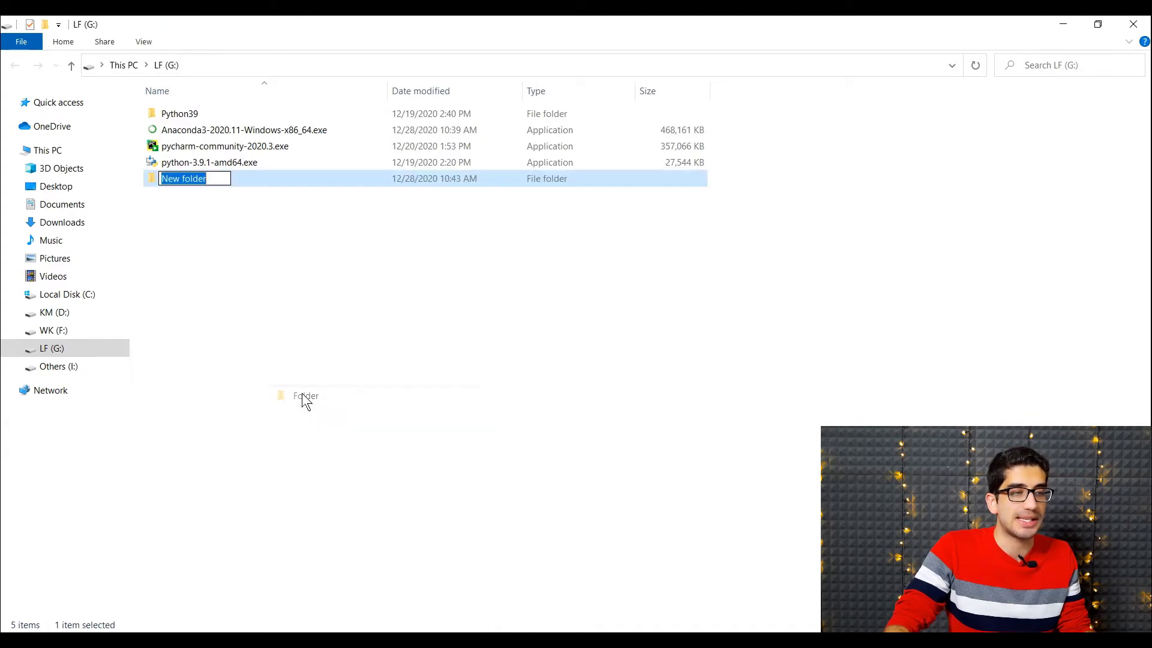
text(Anacond)
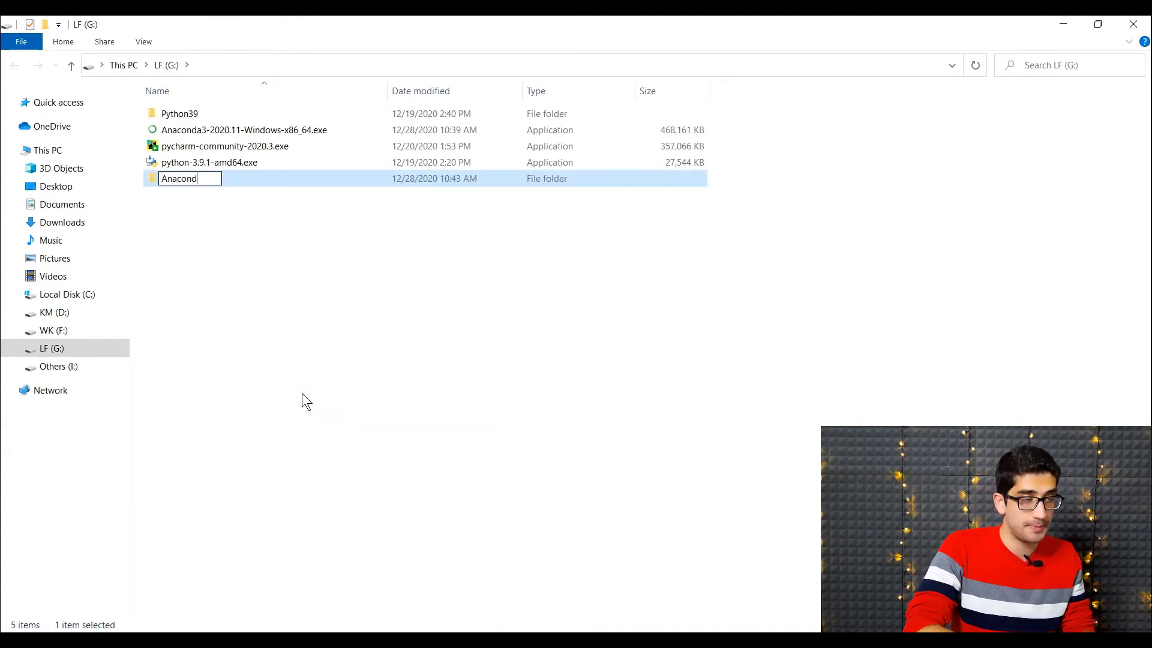
text(a38)
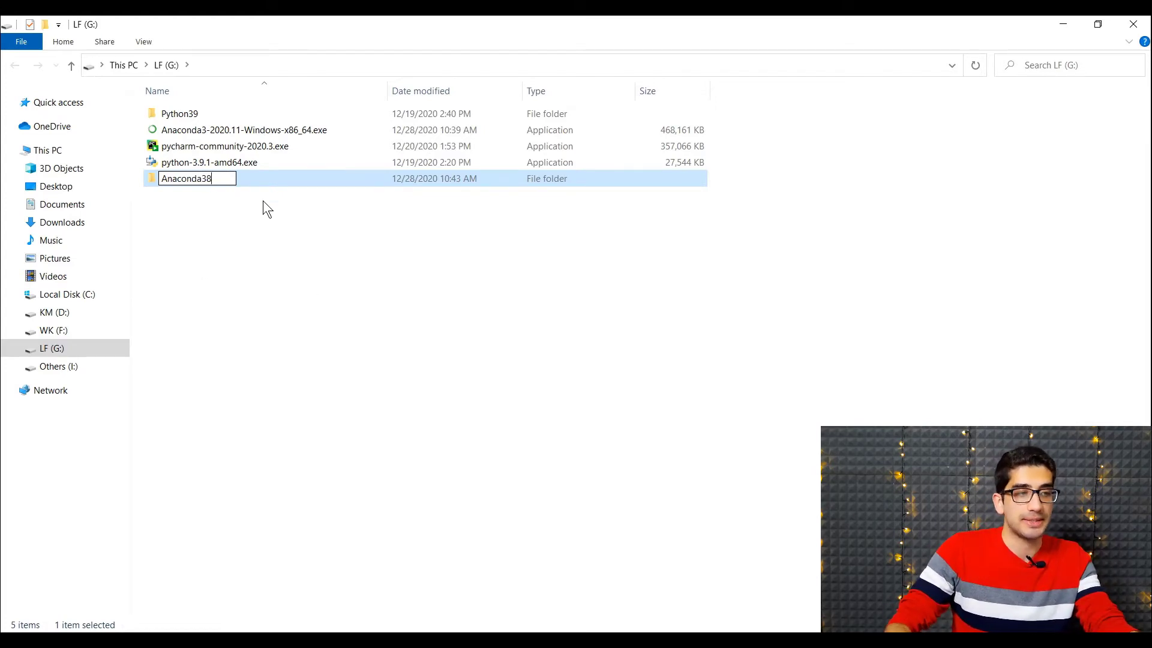
key(alt+Tab)
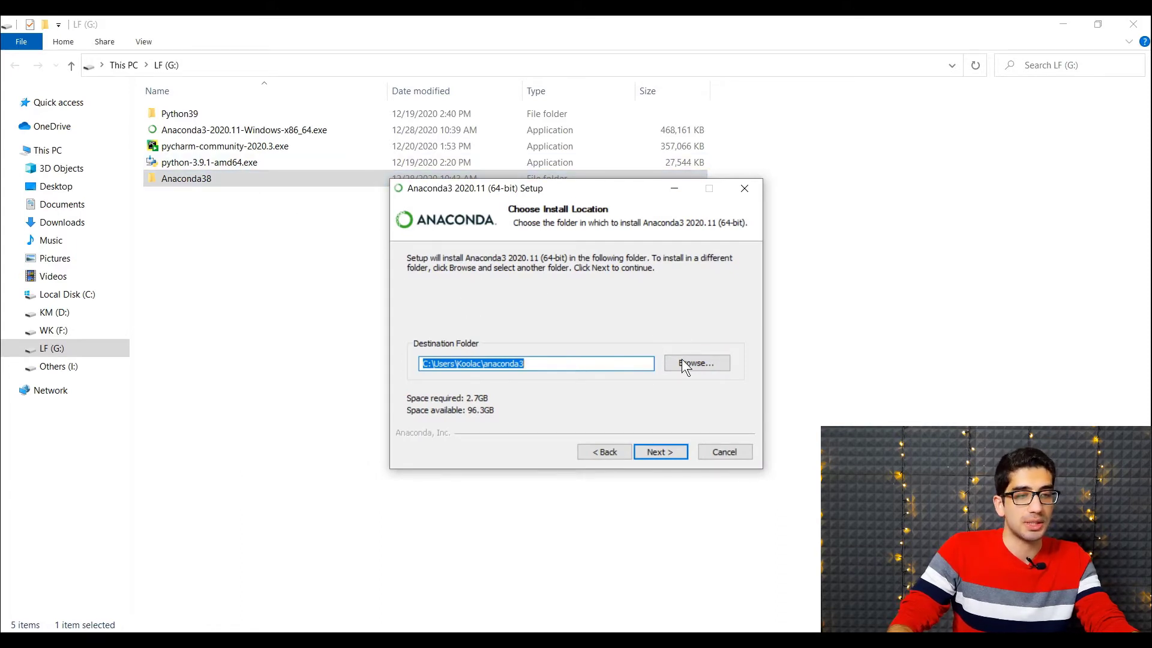
Step: Set the install destination to G:\Anaconda38\ and proceed to the advanced options
click(699, 364)
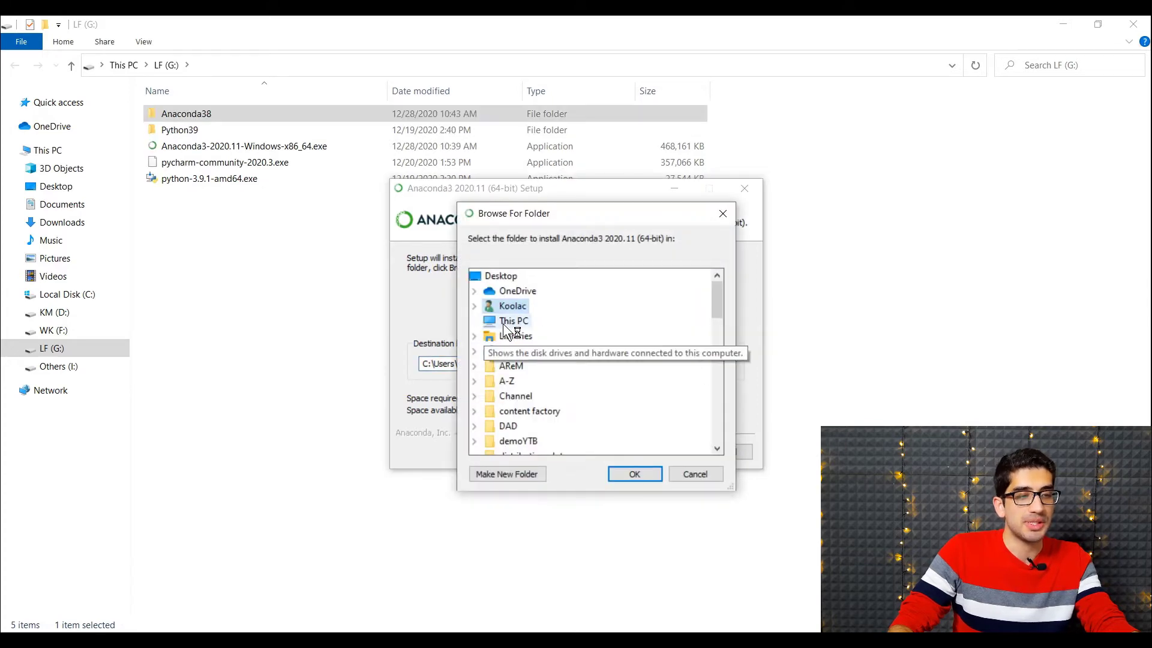
double_click(509, 321)
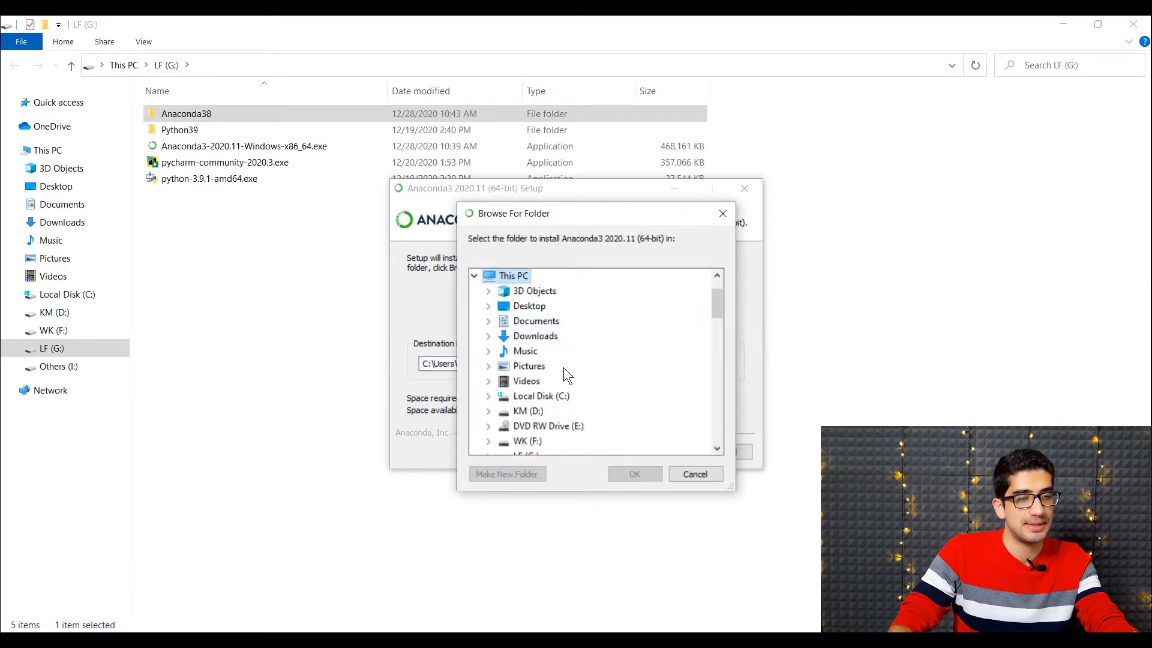
scroll(564, 367, down, 1)
double_click(528, 412)
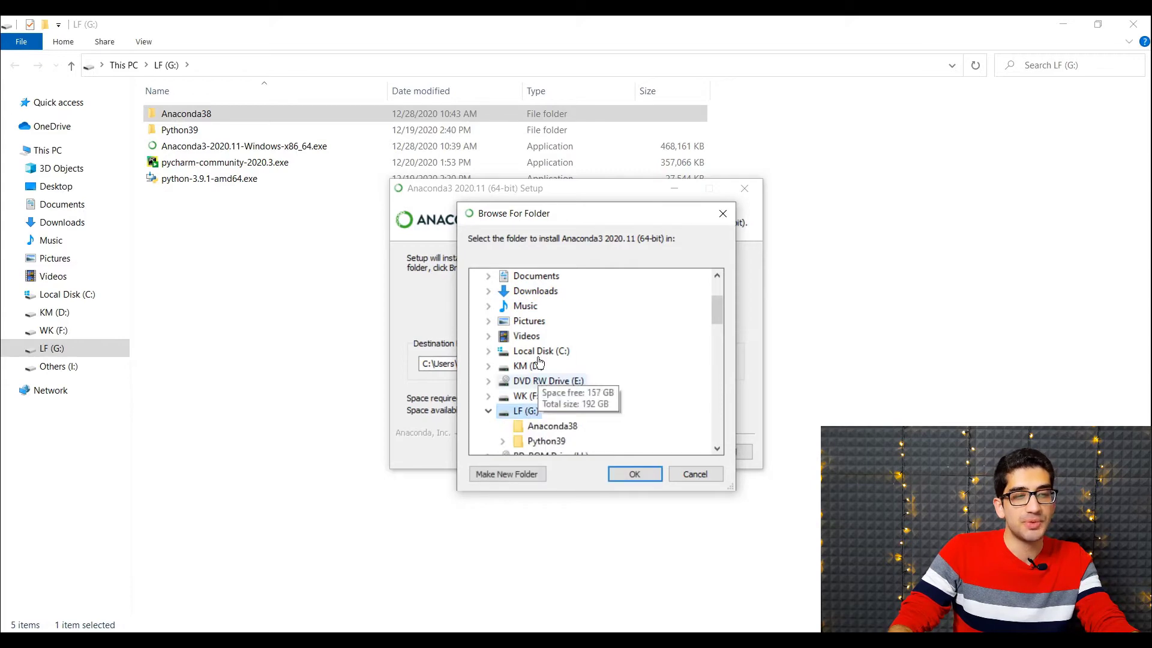
scroll(540, 379, down, 1)
click(552, 384)
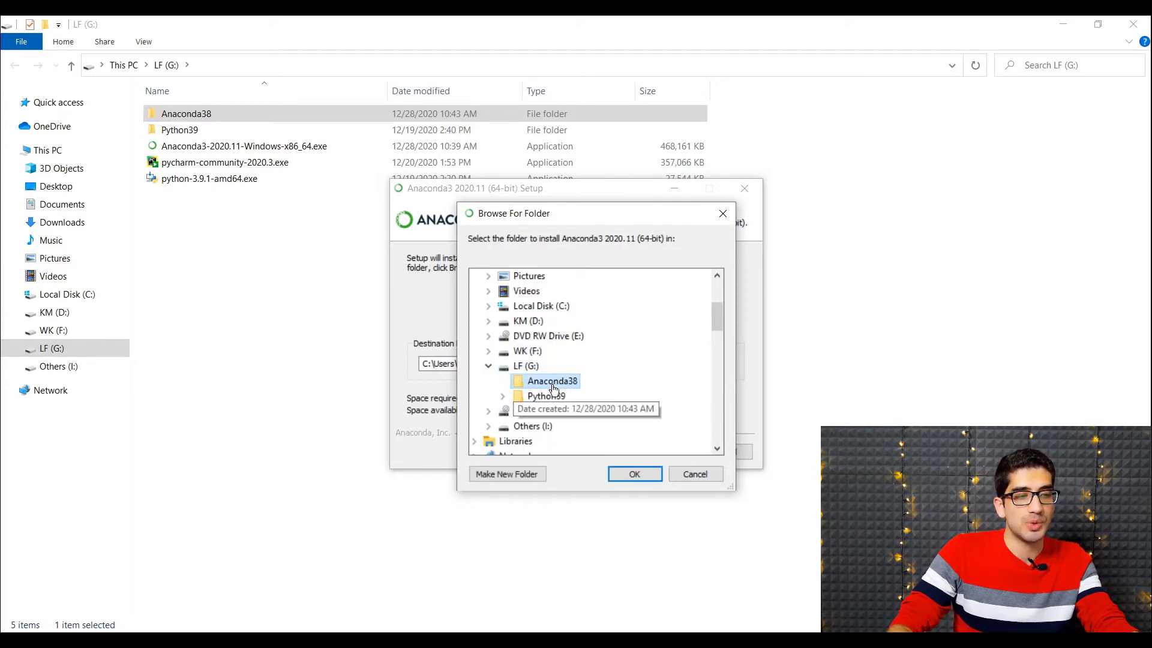
click(628, 474)
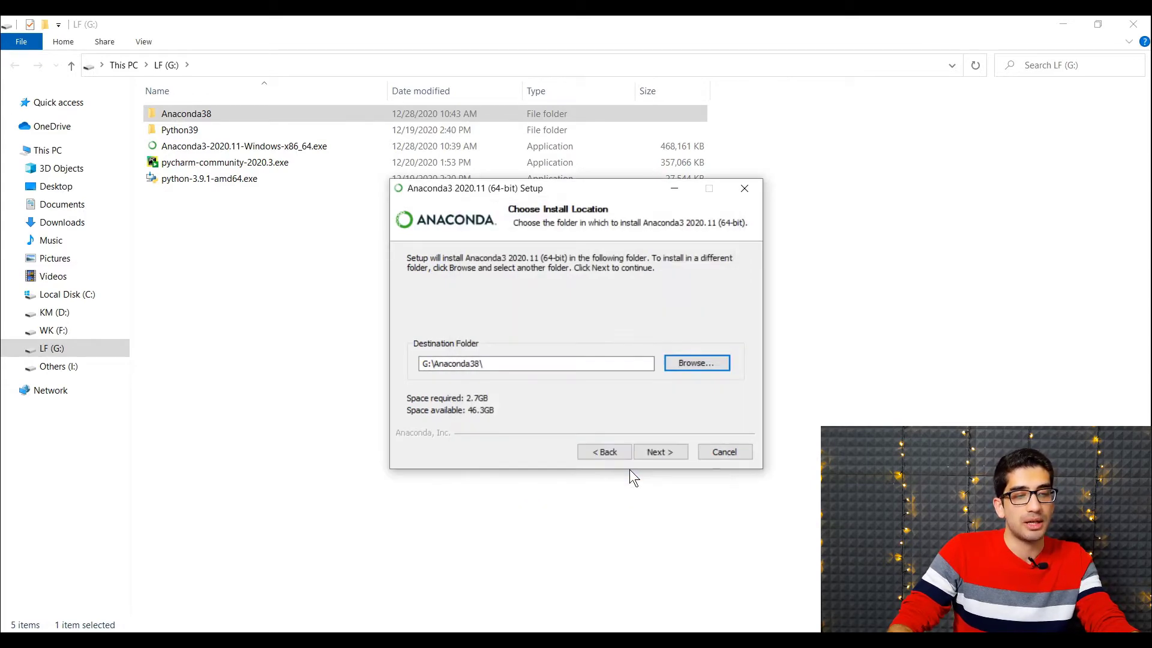
click(671, 455)
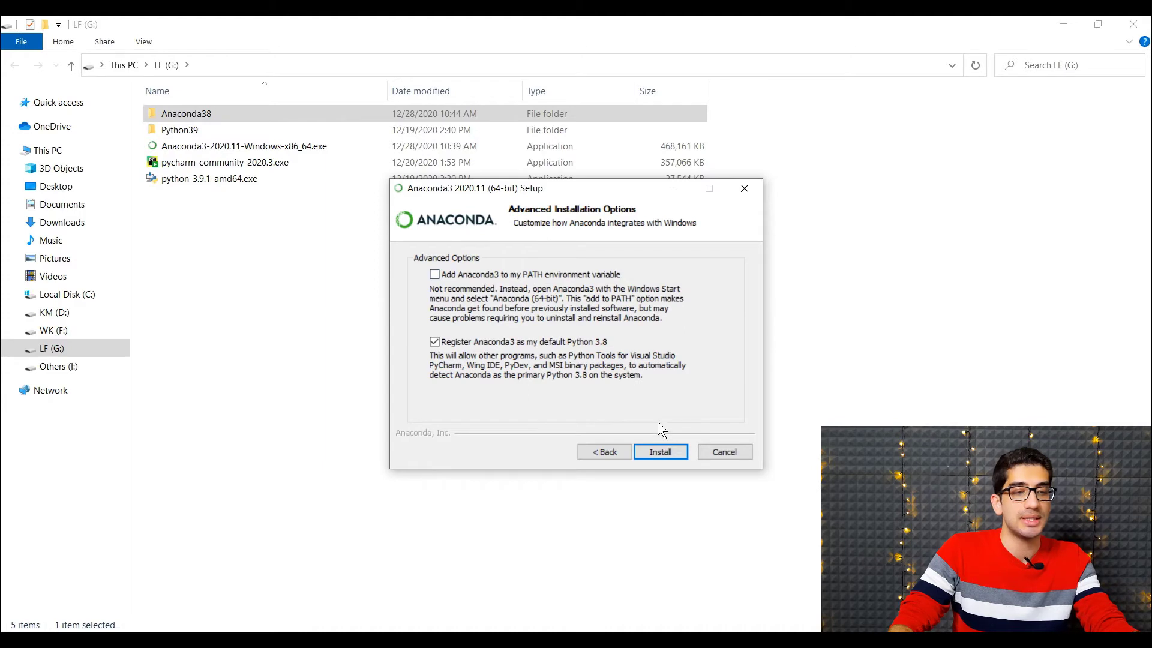
Step: Install Anaconda with PATH unchecked and 'Register as default Python 3.8' kept checked
click(660, 452)
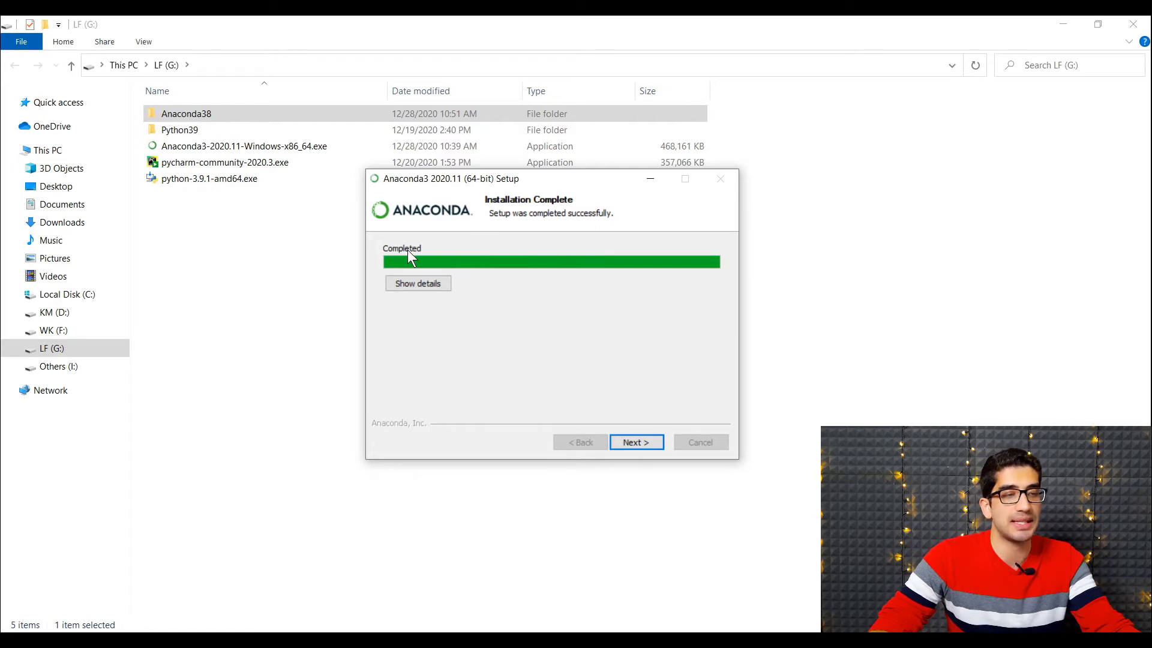
Step: Finish the Anaconda setup past the PyCharm page, leaving both tutorial links unchecked
click(638, 444)
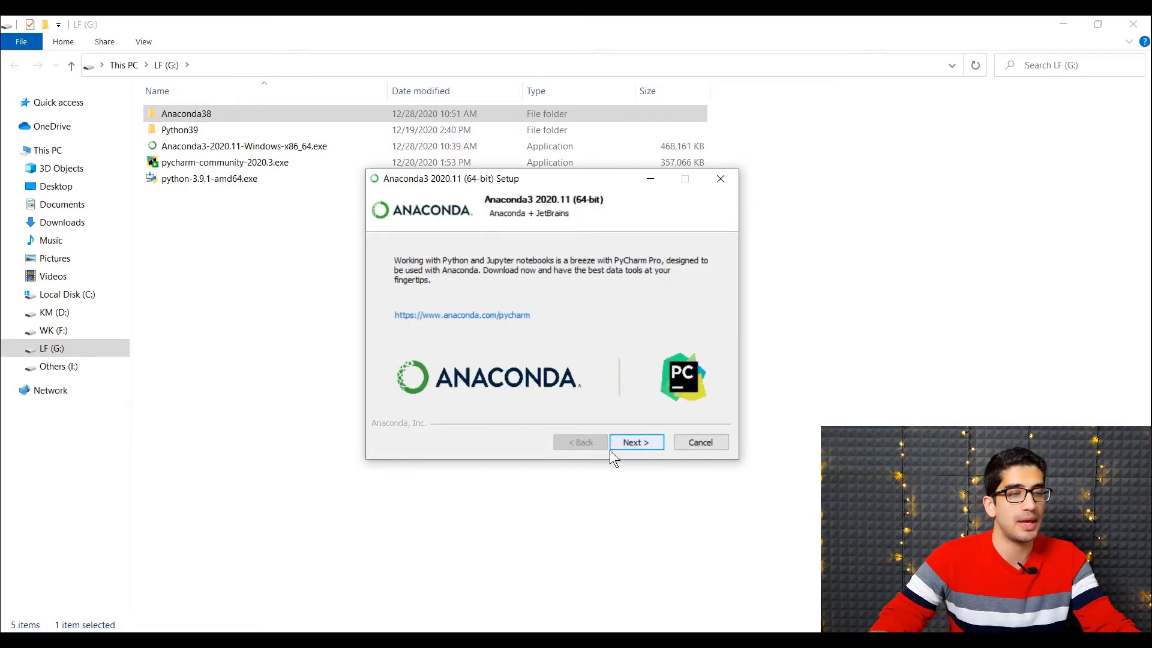
click(631, 441)
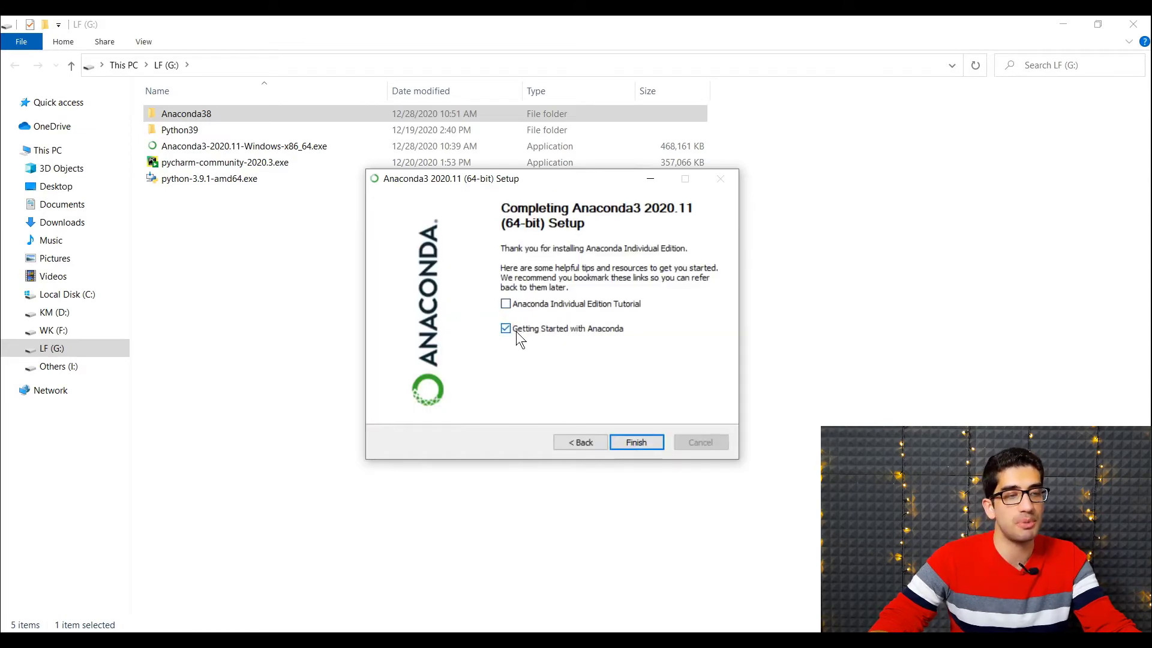
click(636, 443)
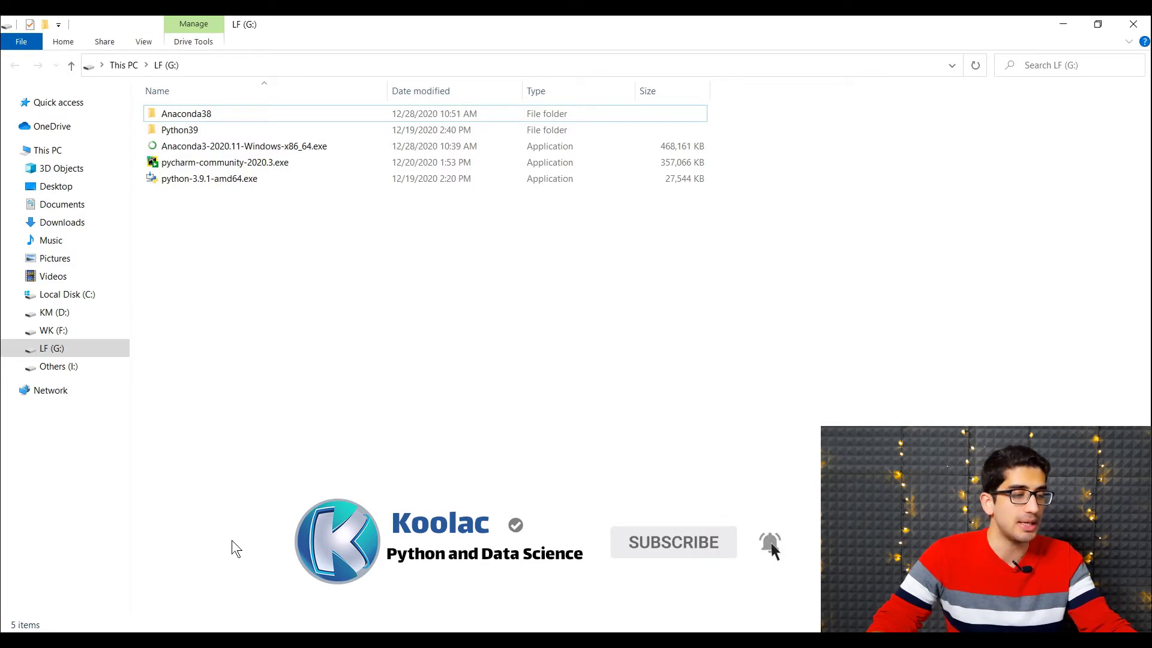
Step: Search the Windows Start menu for 'anaconda'
key(super)
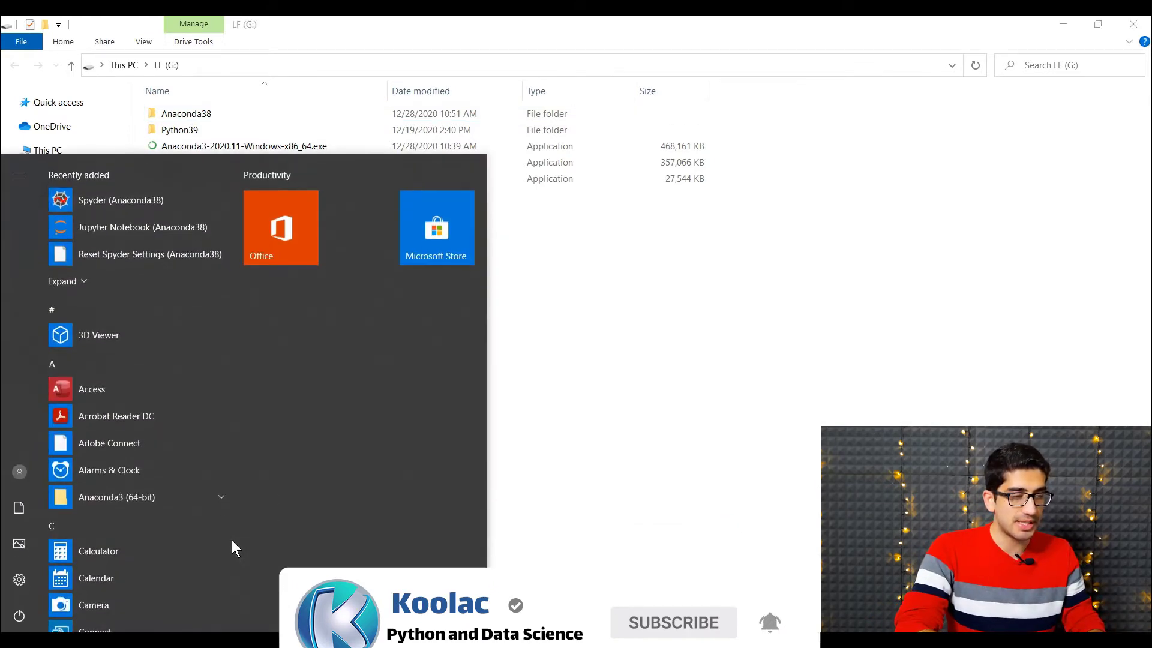
text(anaconda)
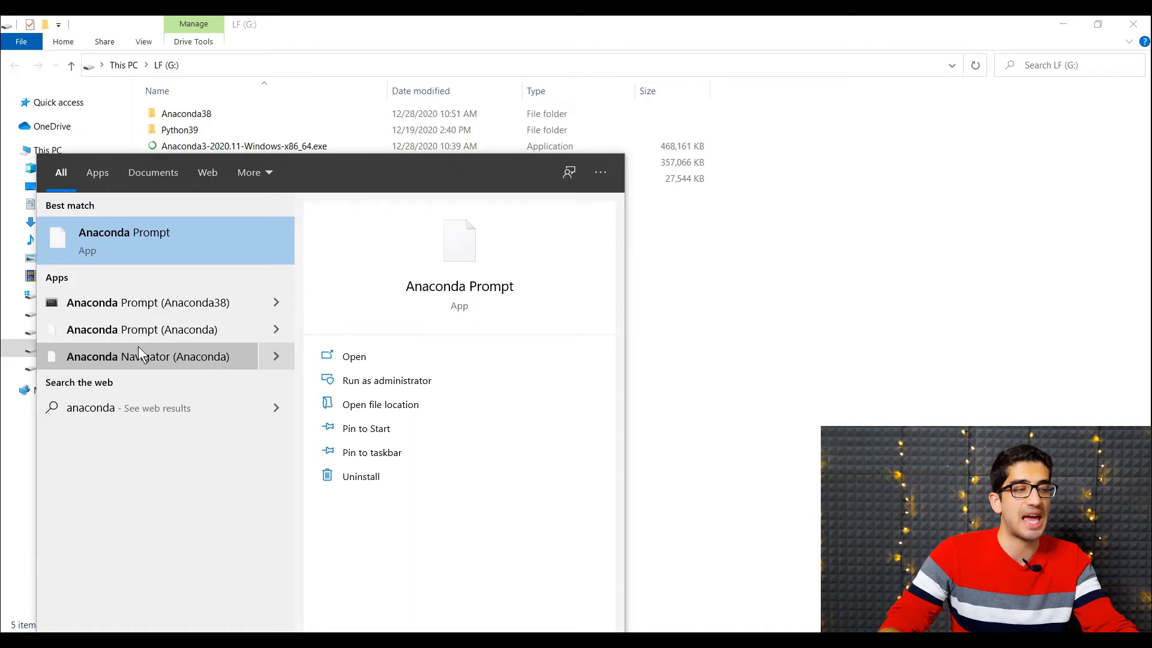
Step: Run python --version in the Anaconda38 Prompt to confirm Python 3.8.5
click(95, 303)
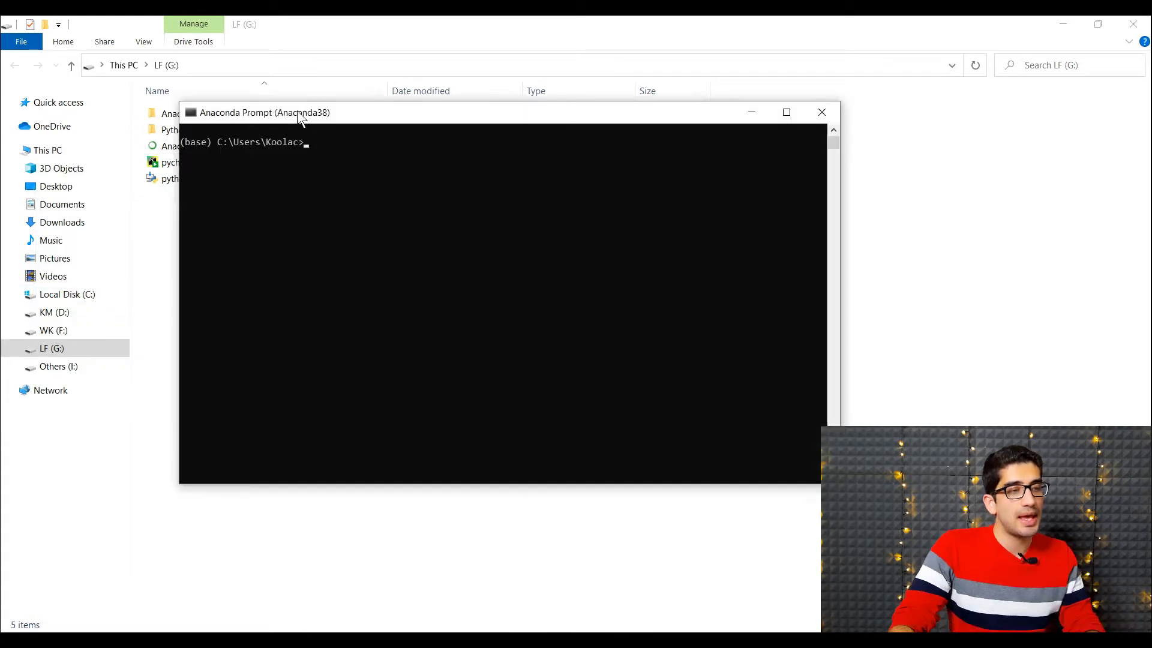
text(py)
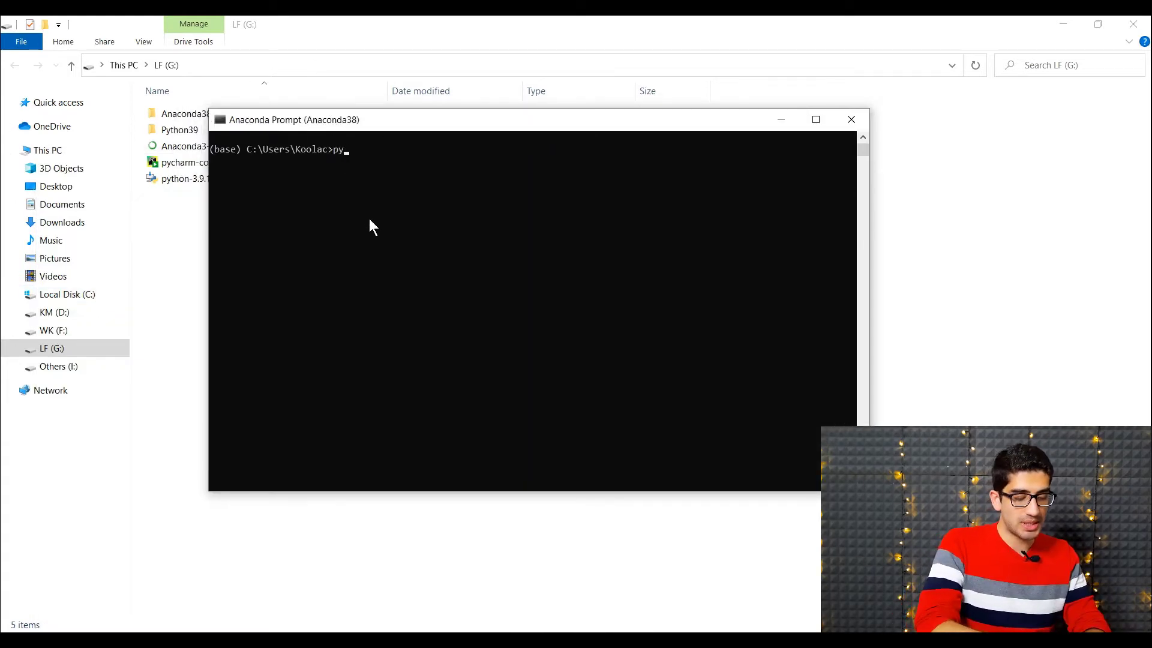
text(thon --version)
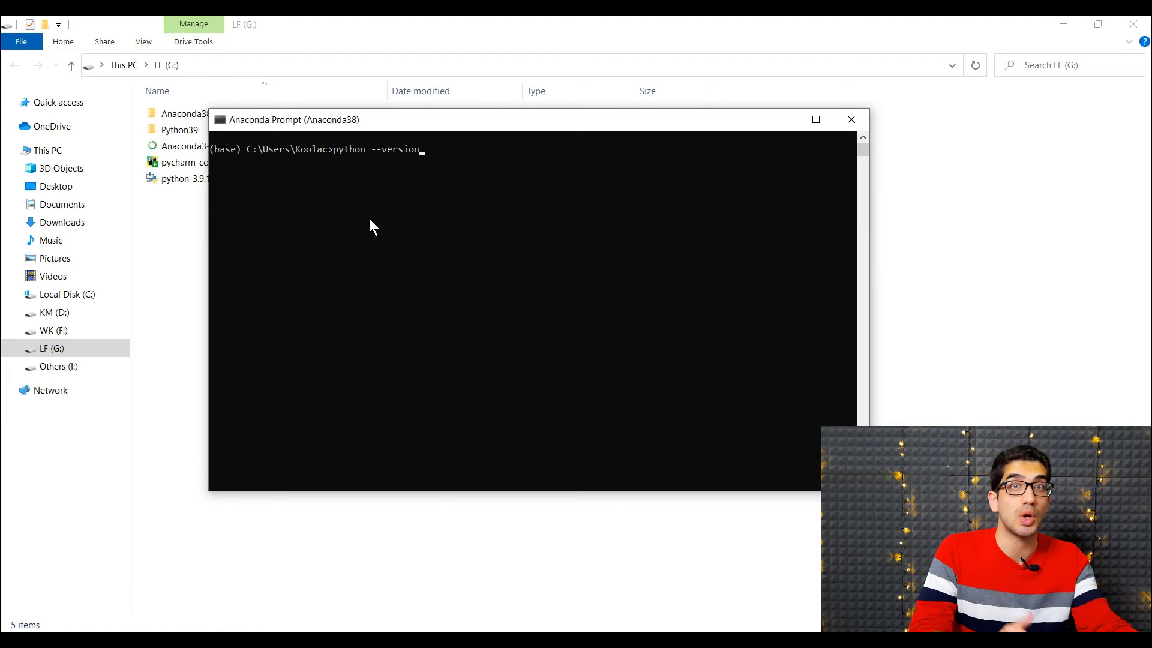
key(Return)
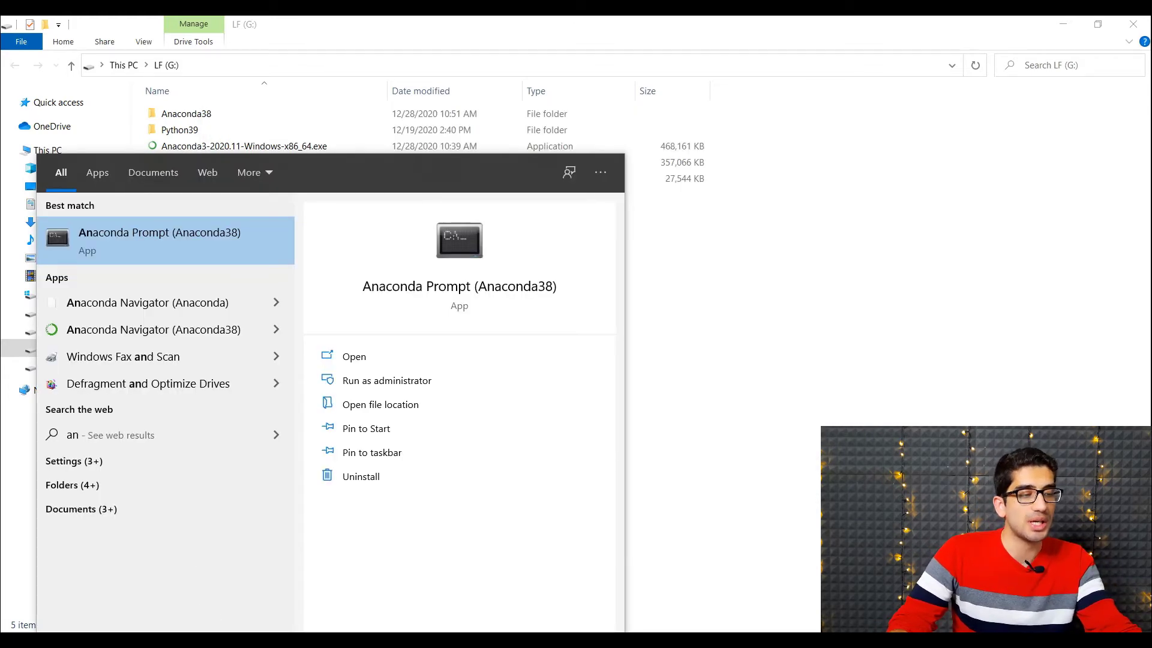
Step: Launch Anaconda Navigator (Anaconda38) from the Start search results
click(76, 331)
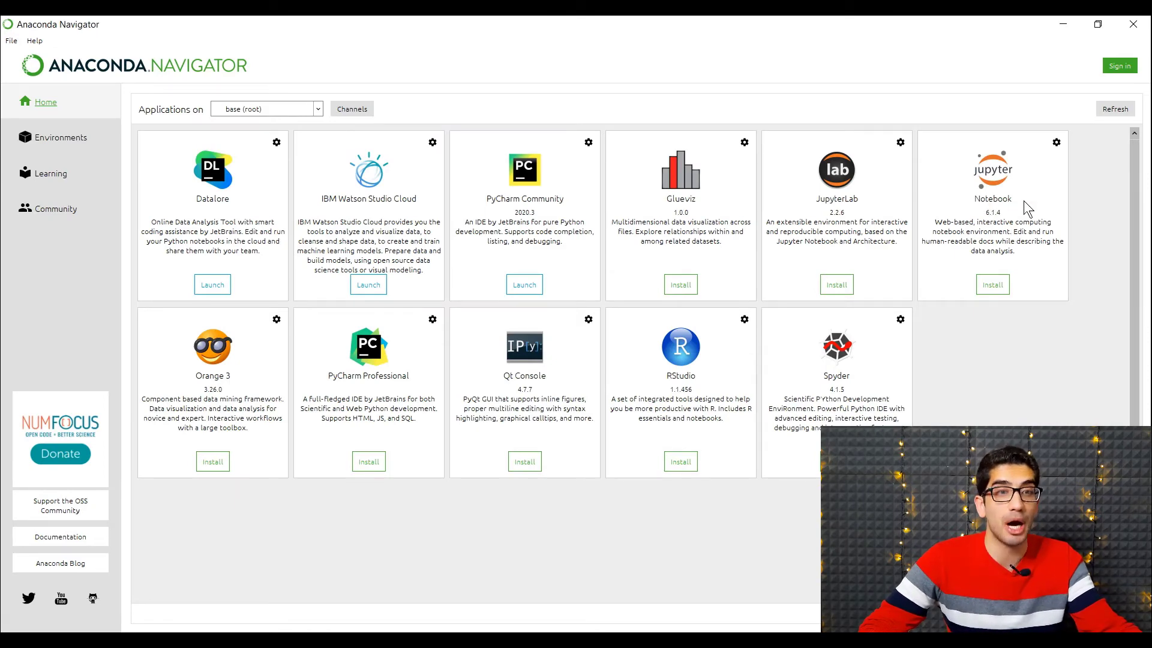
Step: Install Jupyter Notebook in Navigator, dismiss the conda error, and launch it
click(993, 285)
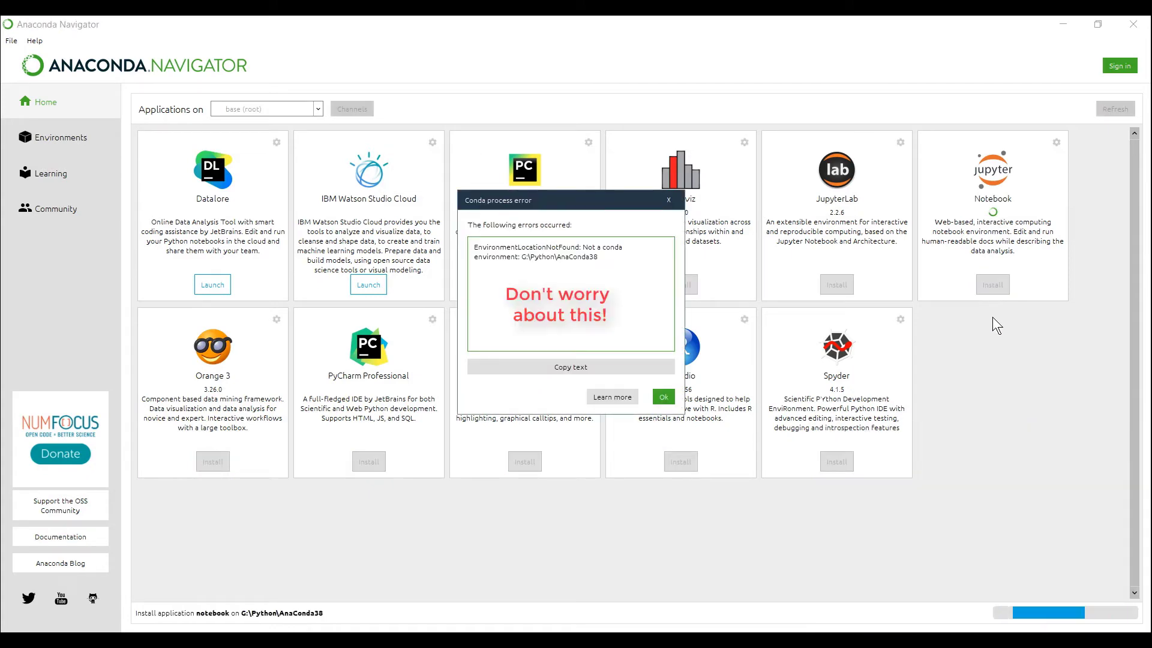
click(664, 397)
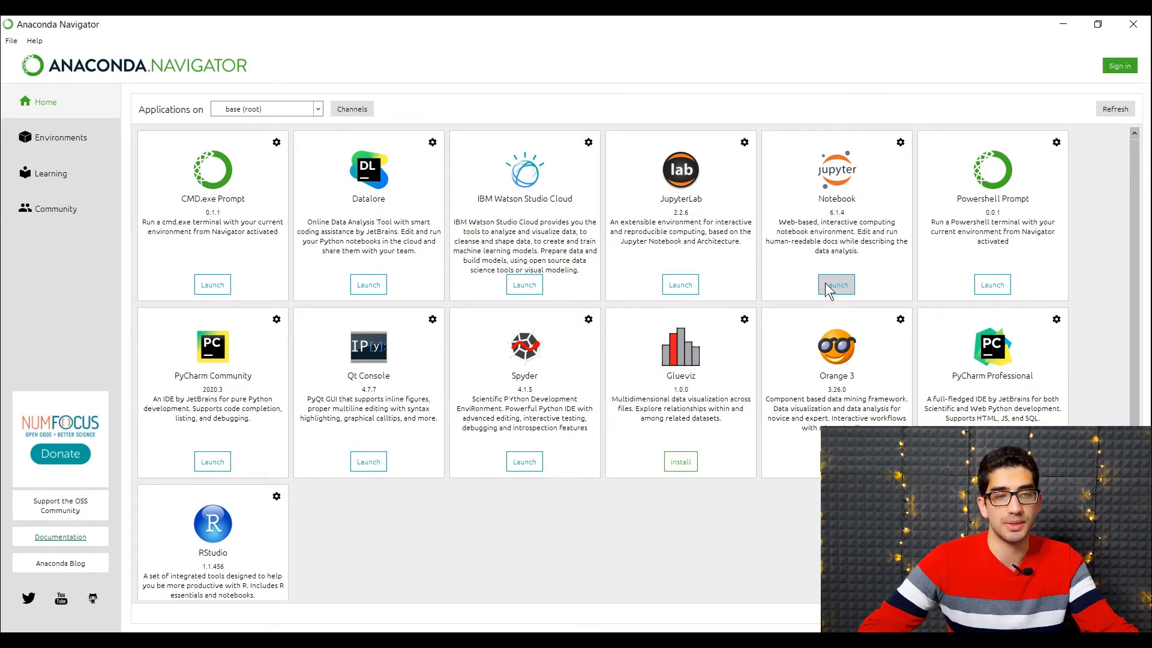
click(836, 285)
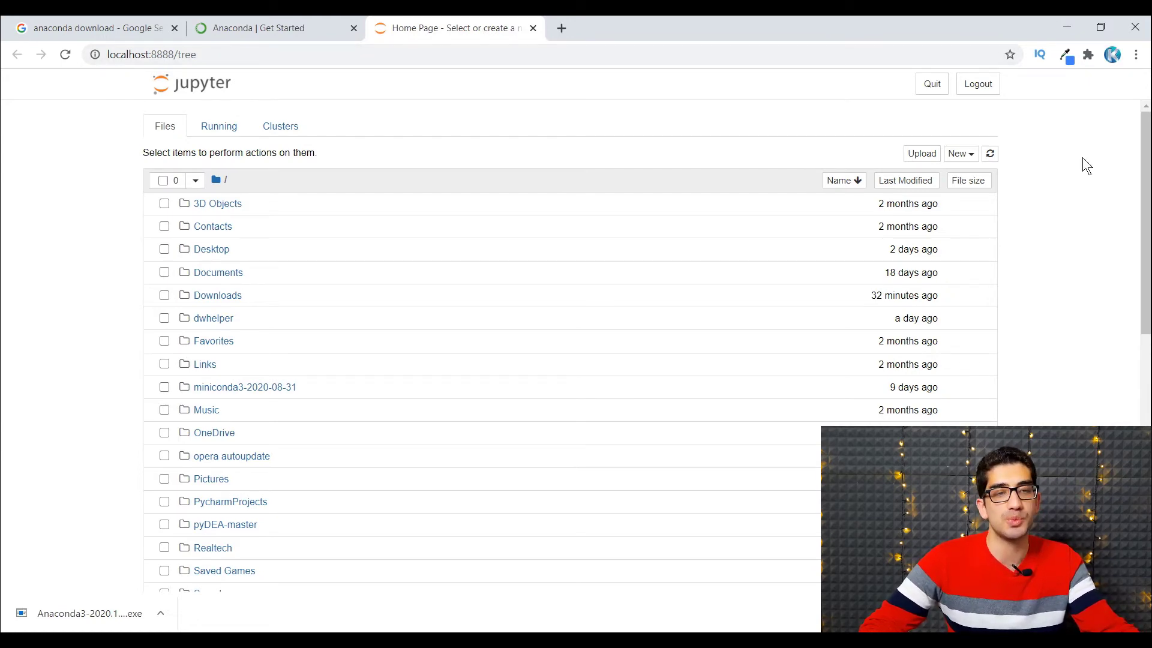
Step: In a new Python 3 notebook, run print("Koolac") and delete the extra empty cell
click(969, 157)
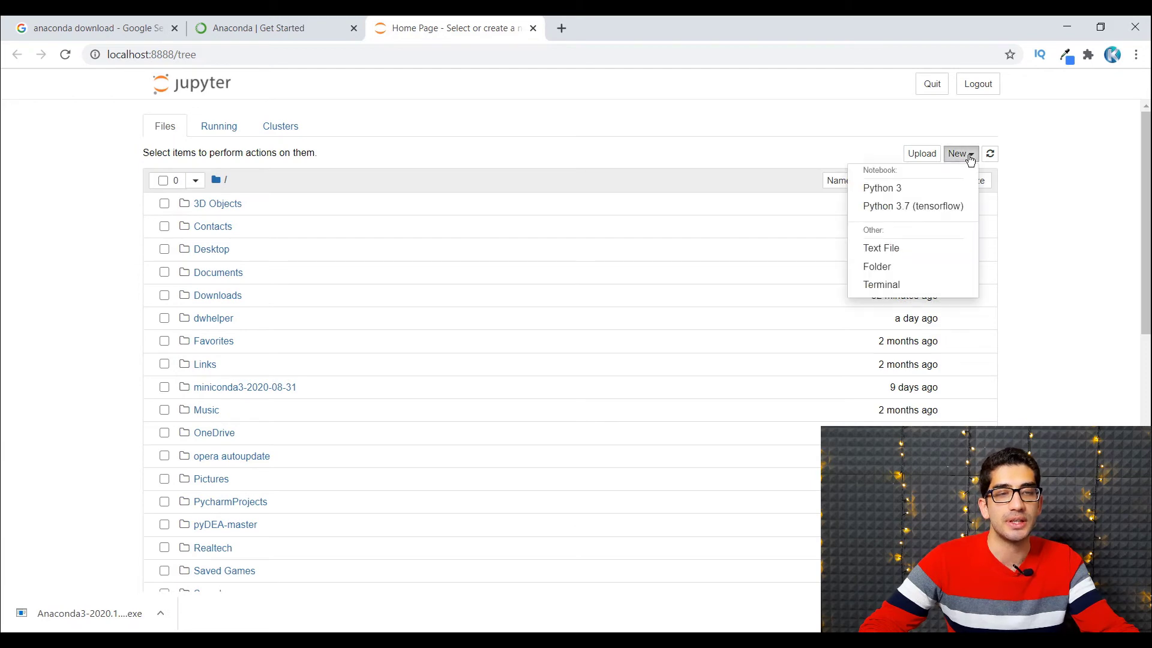
click(907, 191)
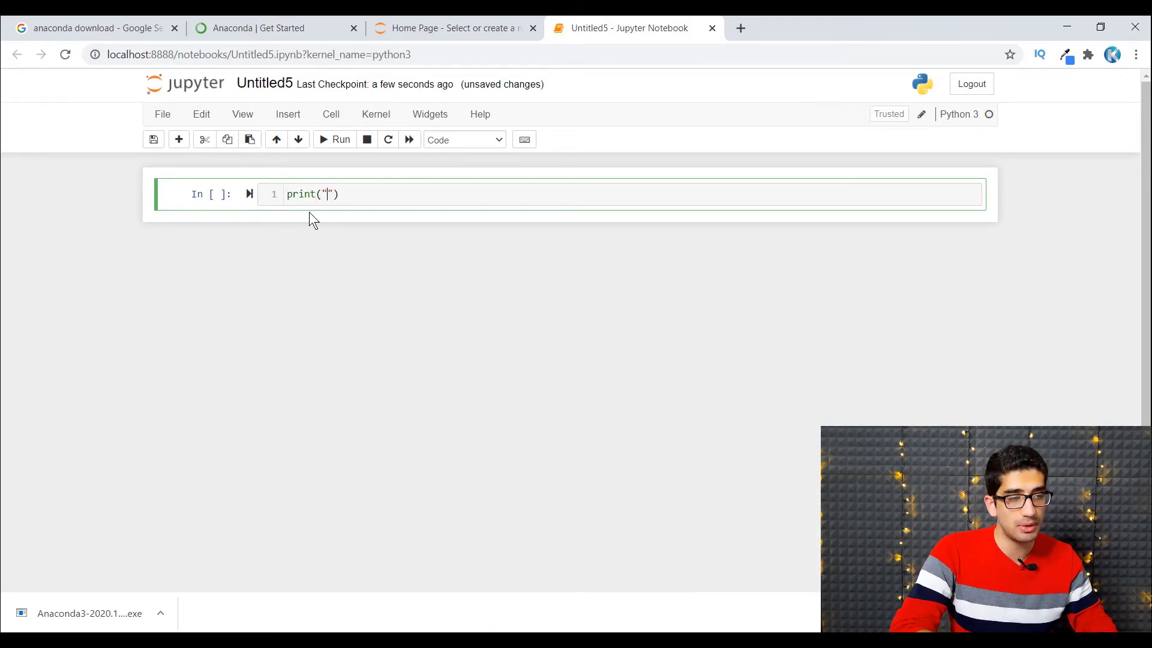
text(Koolac)
click(334, 139)
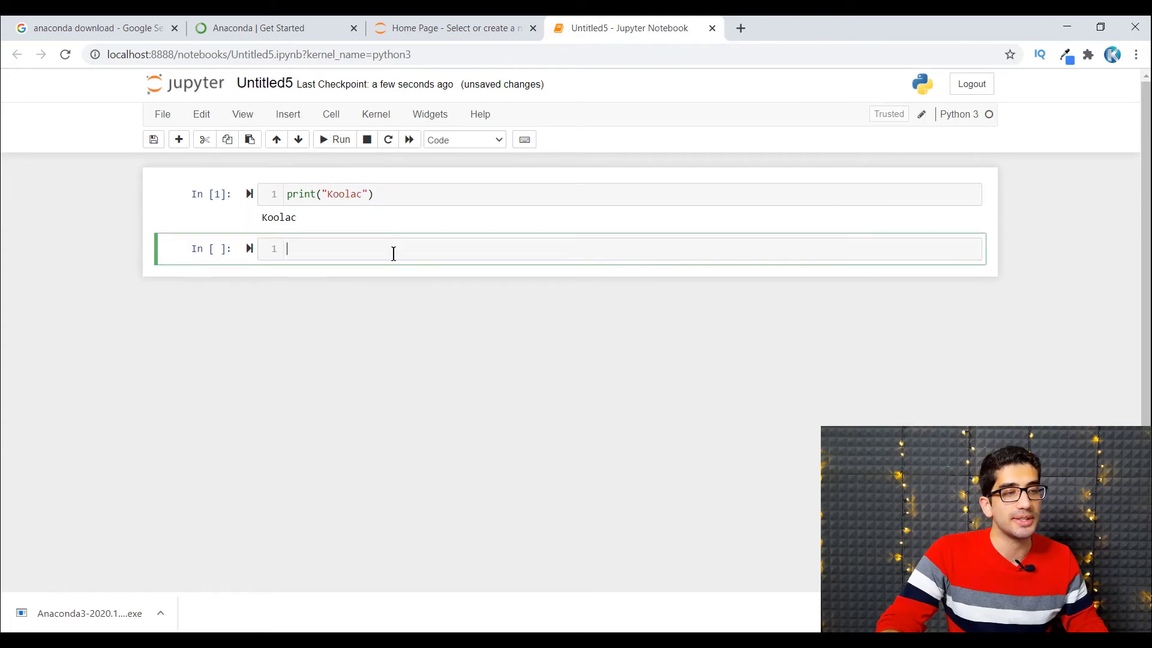
key(Escape)
key(d)
key(d)
key(Return)
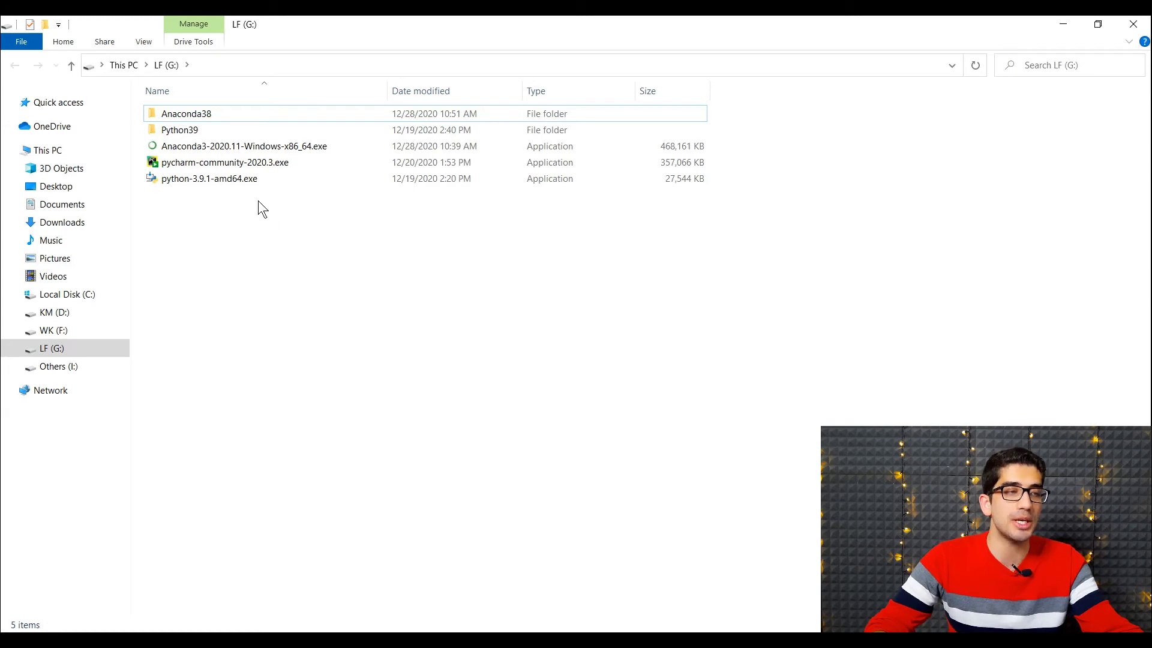
Step: Locate python.exe in G:\Anaconda38 and inspect its details and View options
click(192, 113)
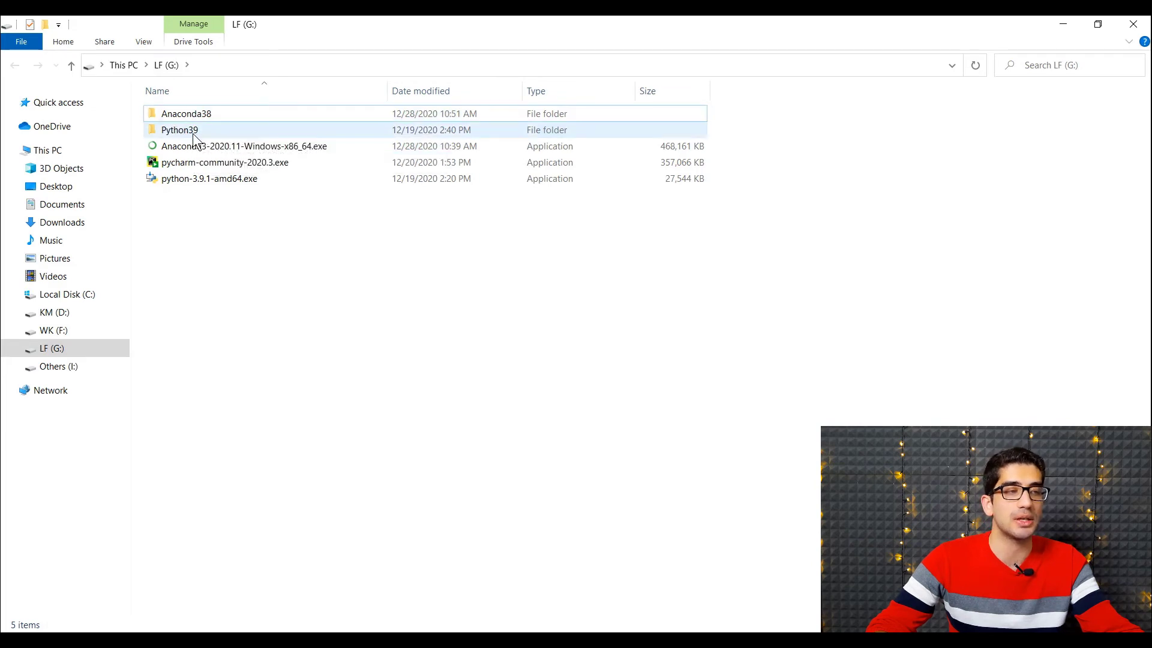
double_click(203, 115)
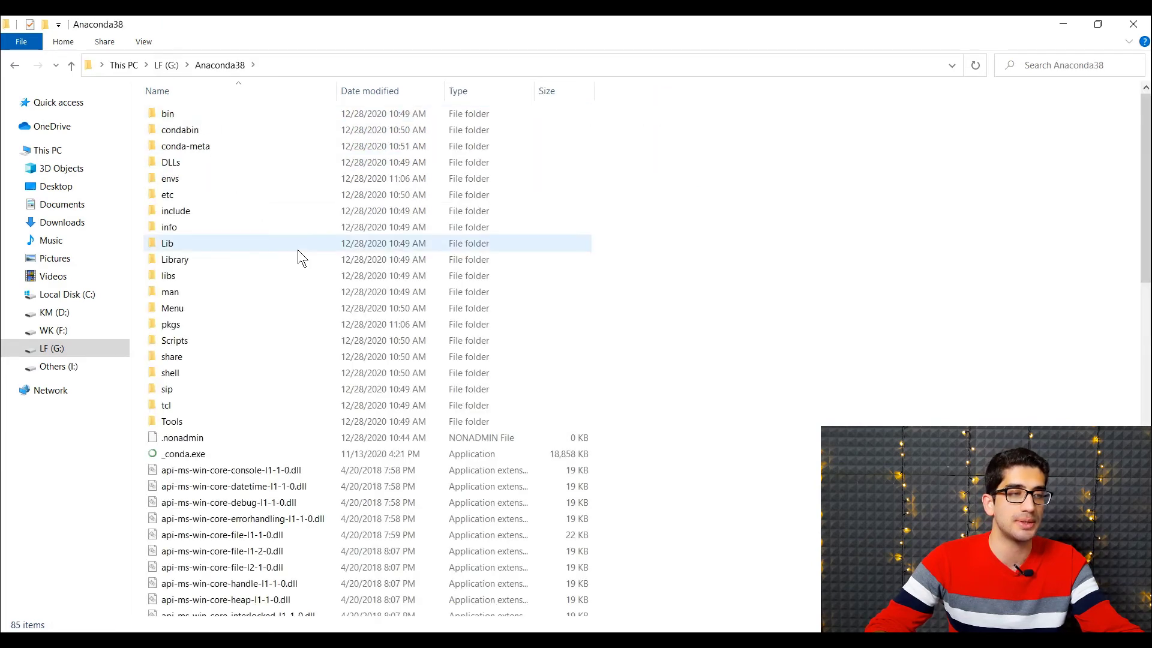
scroll(302, 248, down, 18)
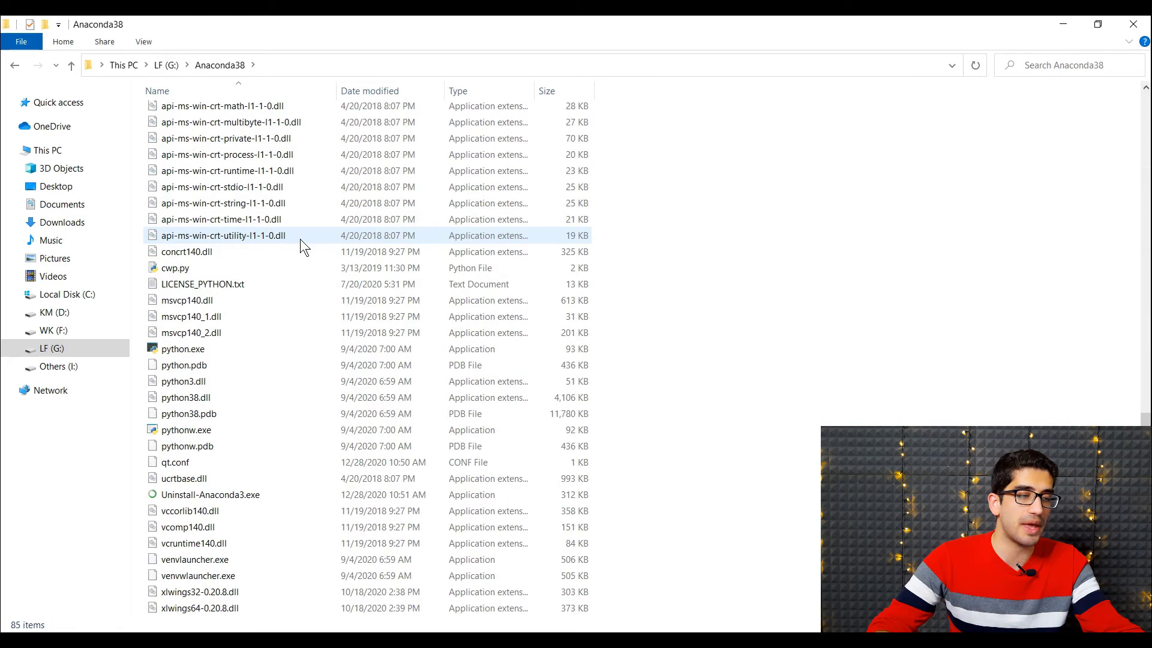
click(200, 348)
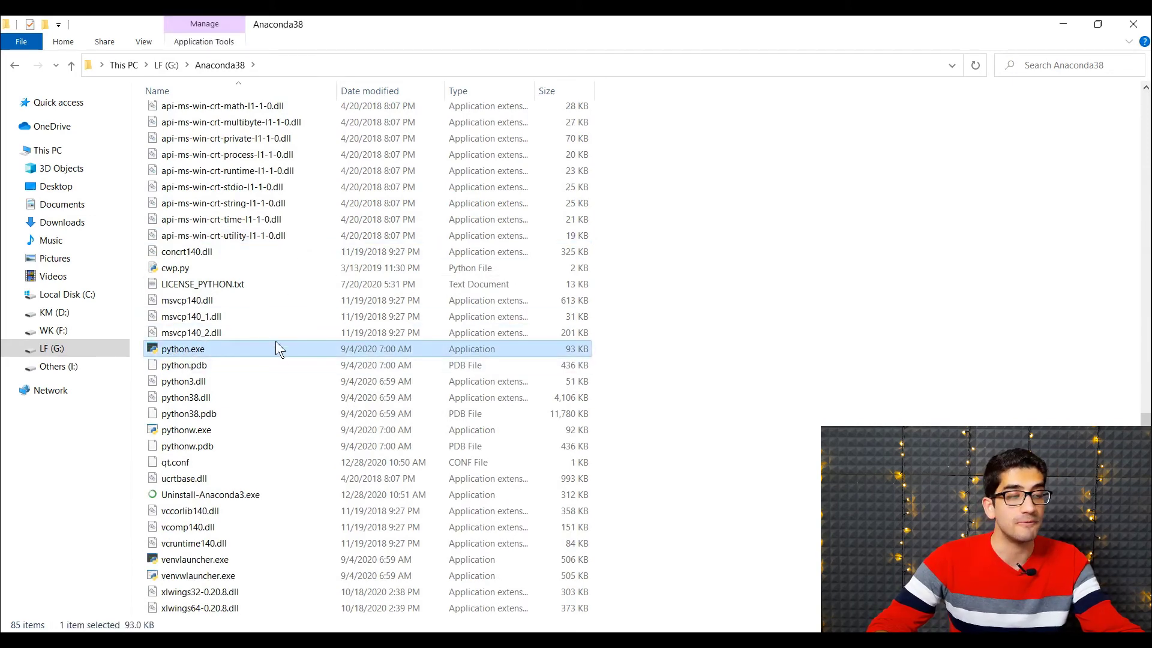
mouse_move(200, 350)
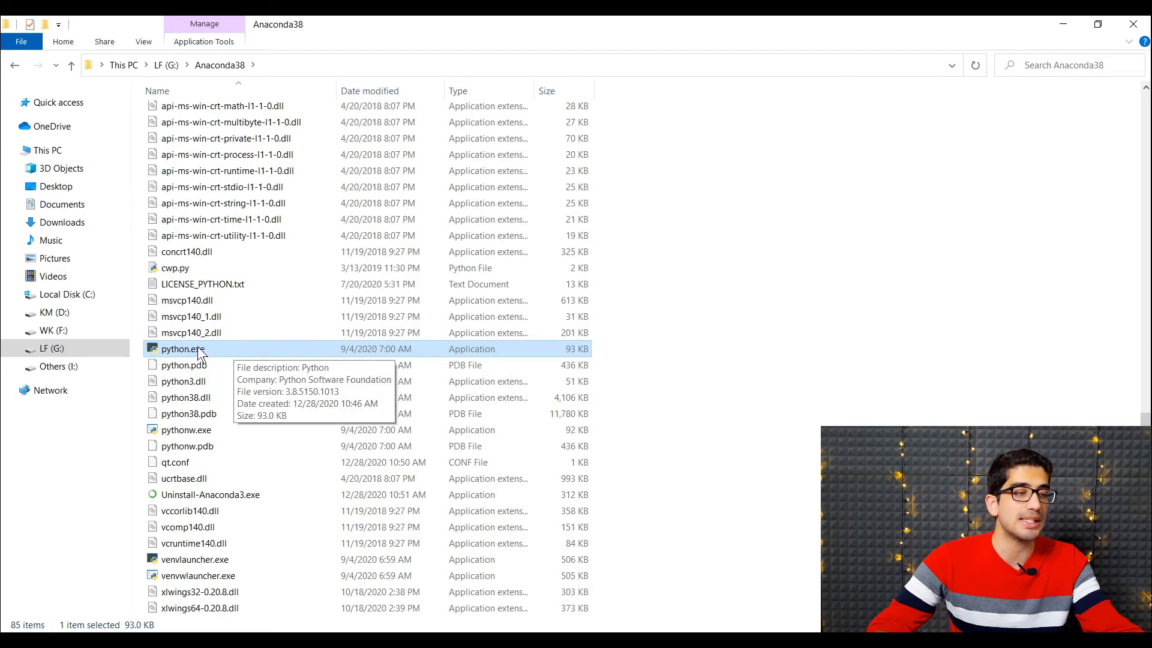
click(146, 40)
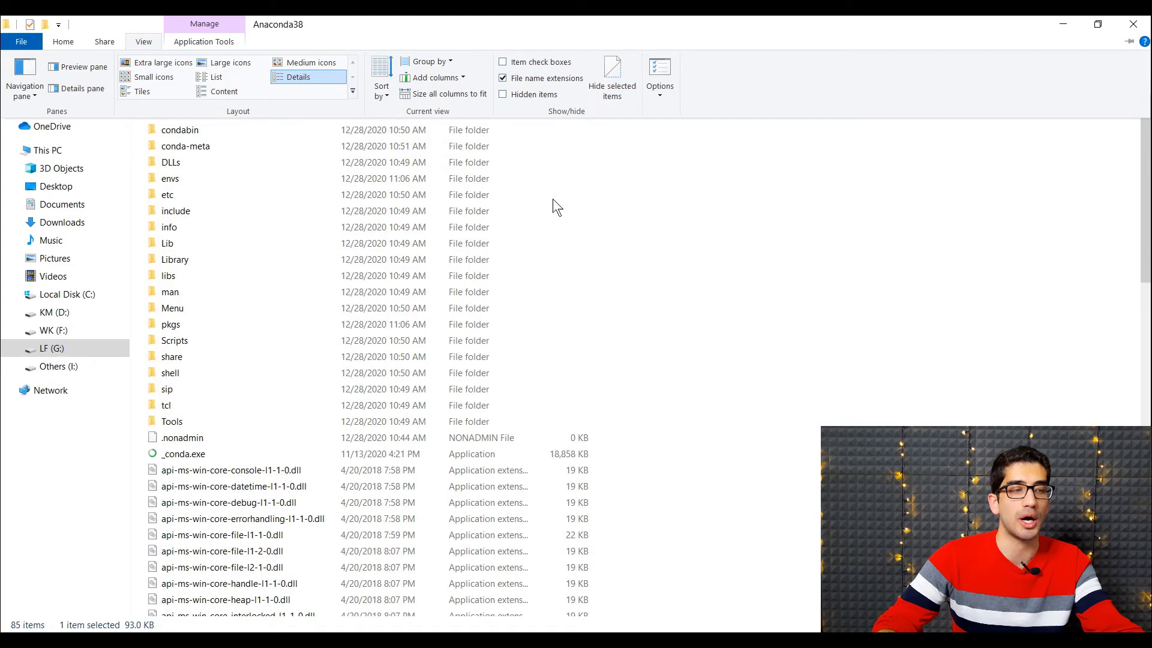
scroll(233, 445, down, 18)
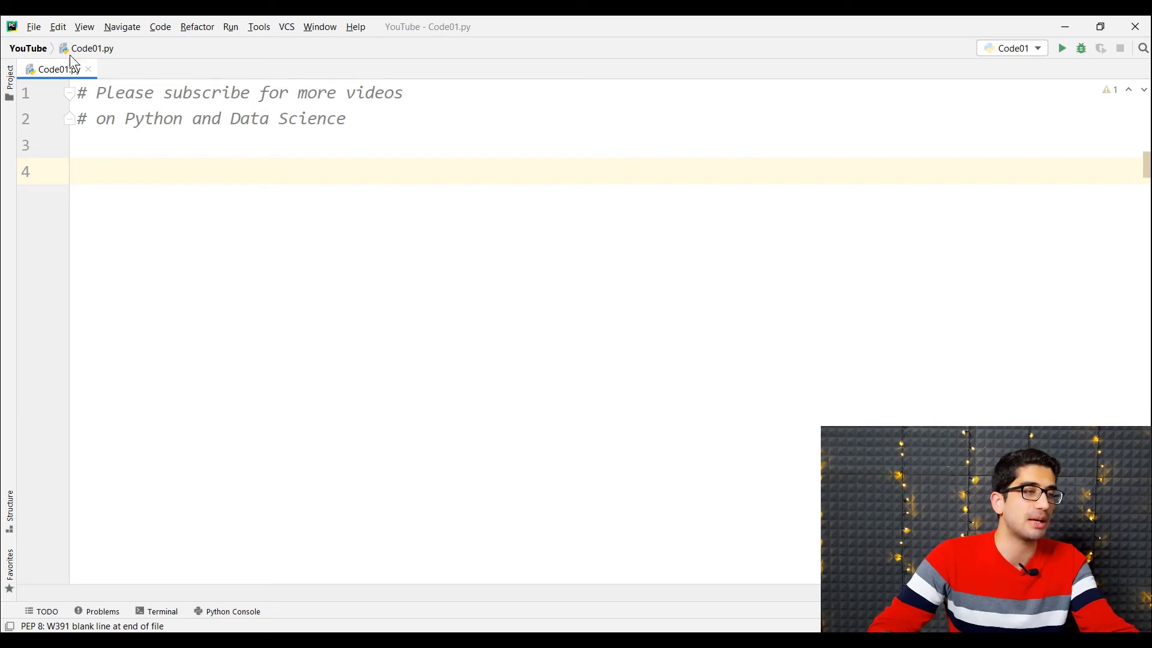
Step: Start a new PyCharm project named YTB in PycharmProjects and show its interpreter settings
click(34, 28)
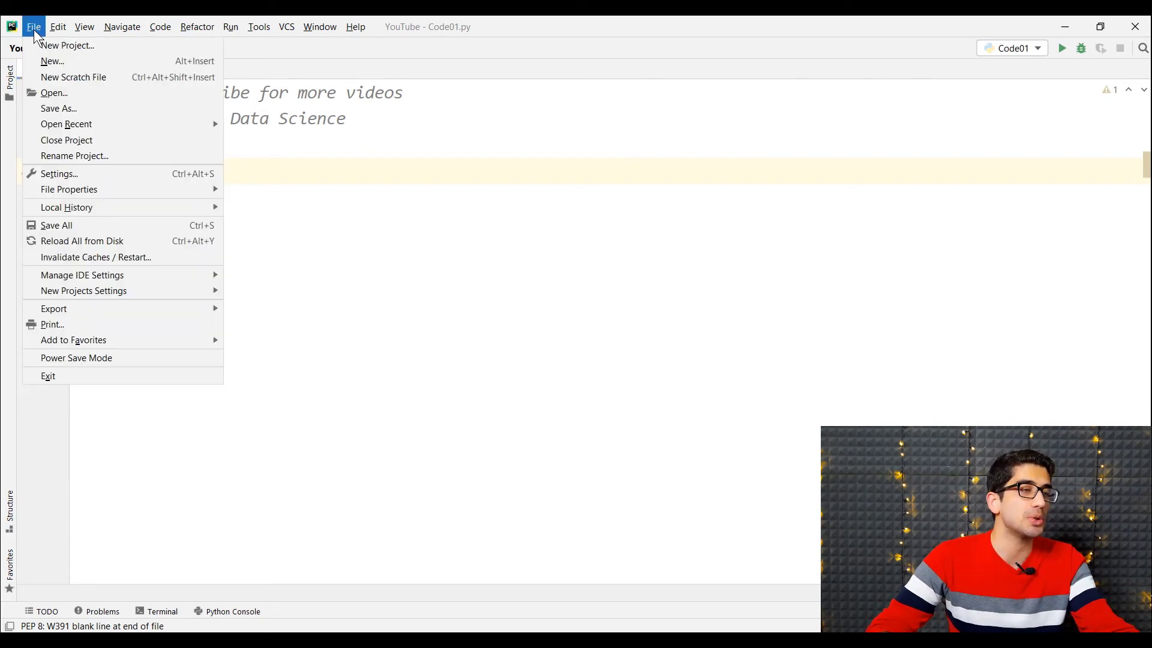
click(48, 44)
text(YTB)
click(307, 167)
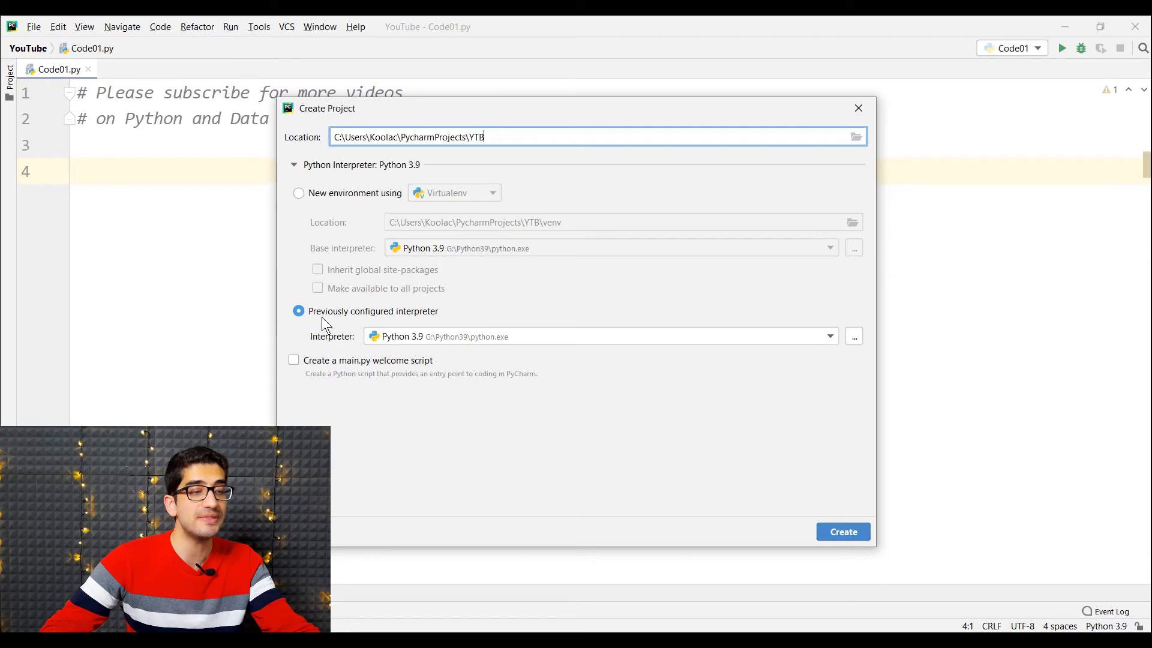
Step: Add G:\Anaconda38\python.exe as the project's previously configured interpreter
click(857, 340)
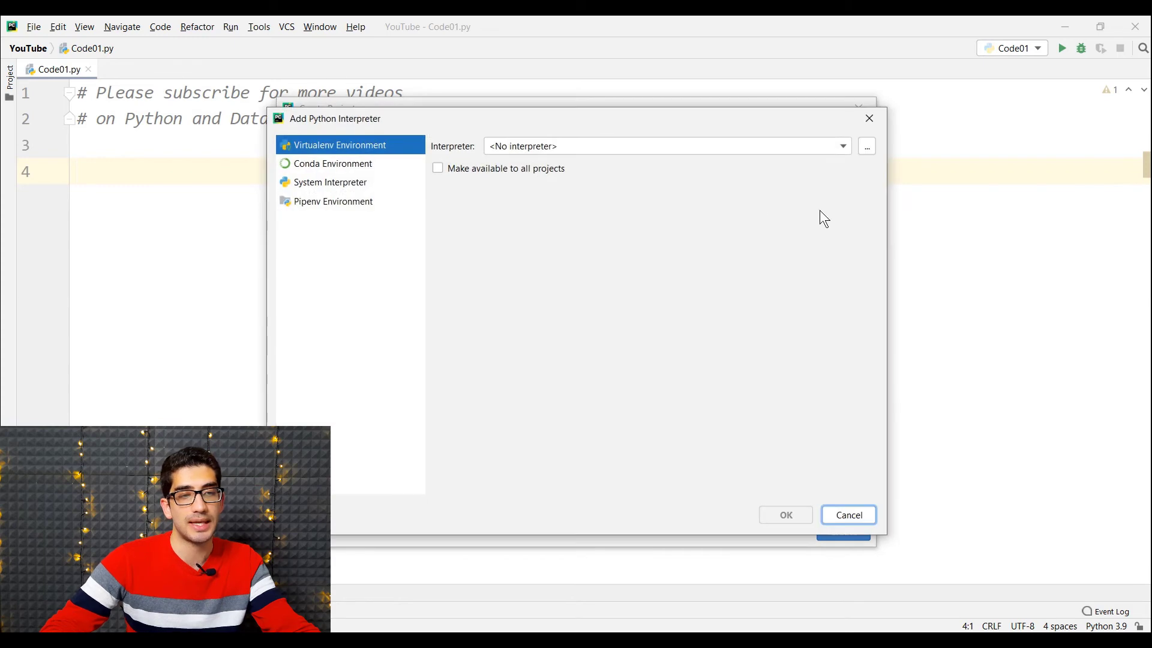
click(867, 149)
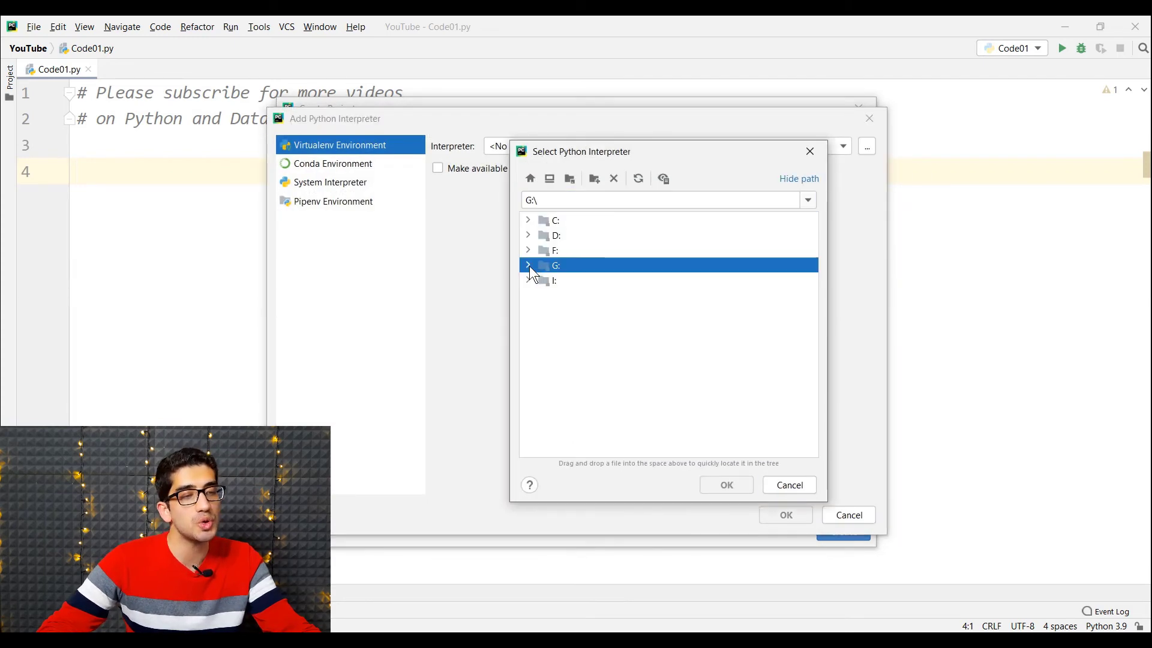
click(528, 266)
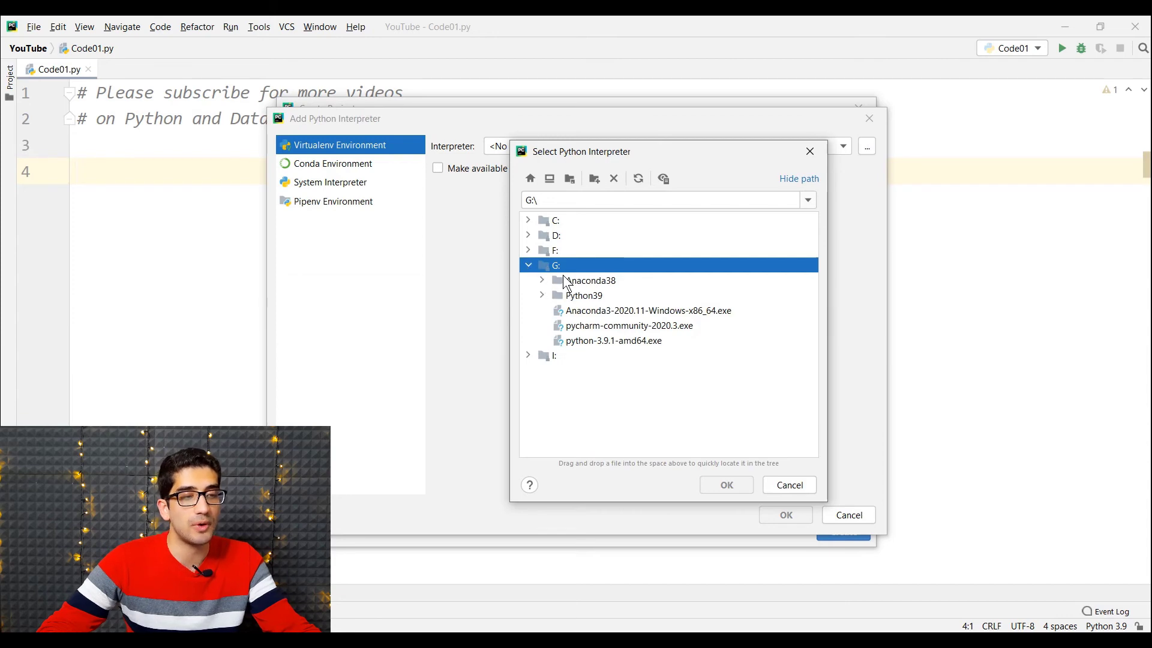
click(542, 280)
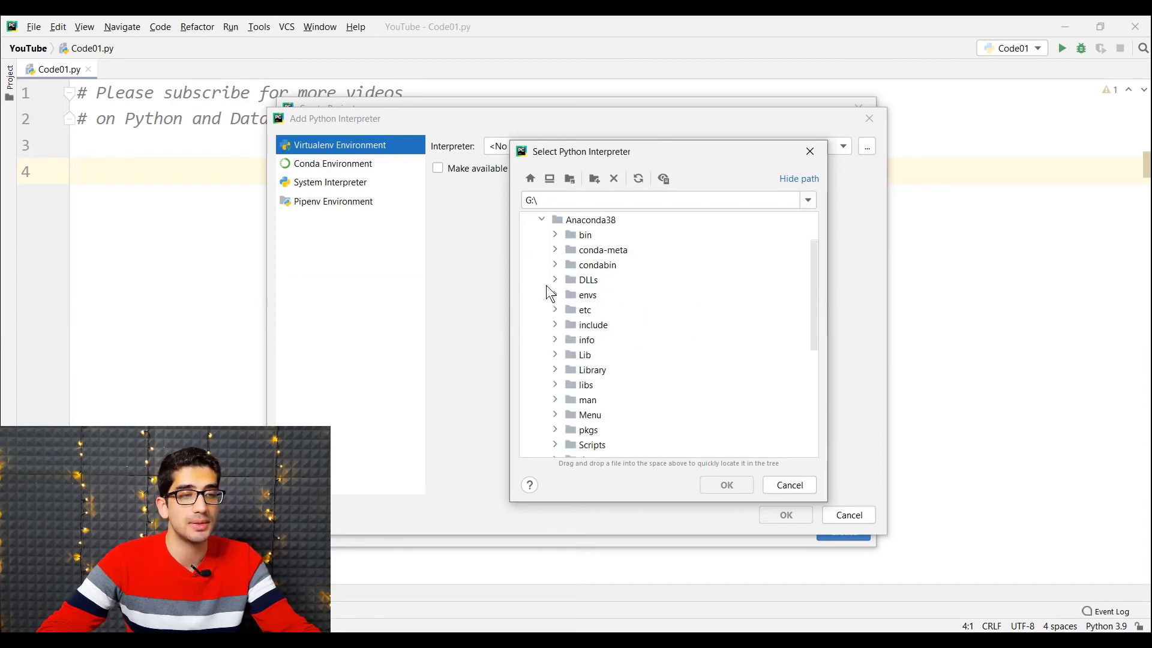
scroll(594, 291, down, 4)
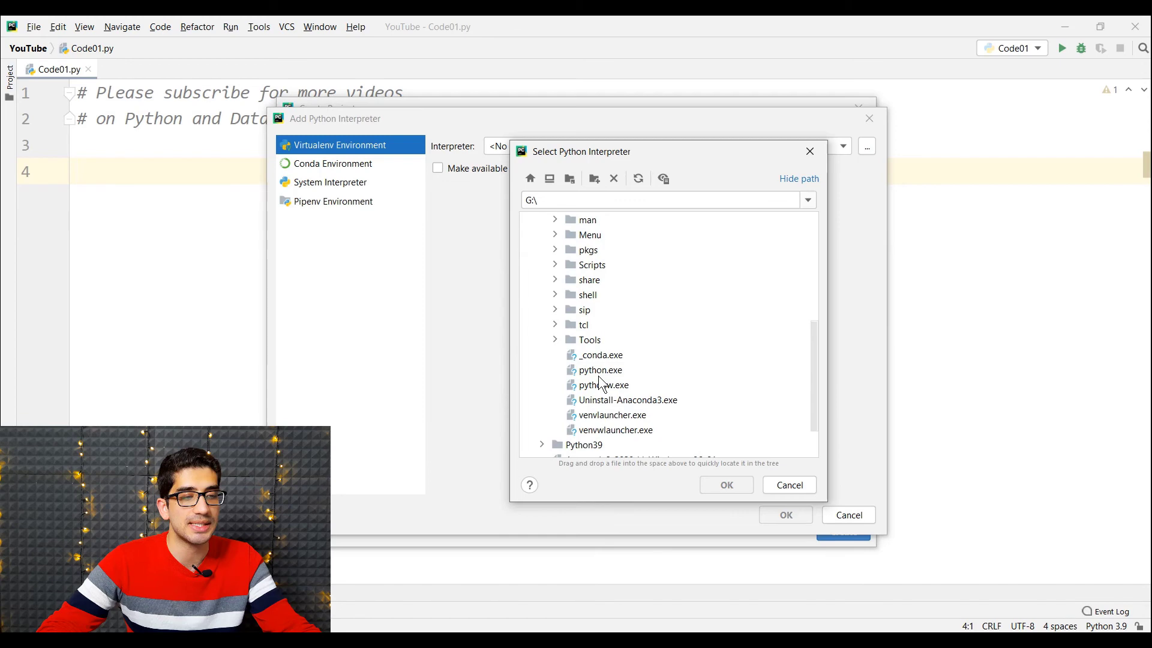
click(601, 370)
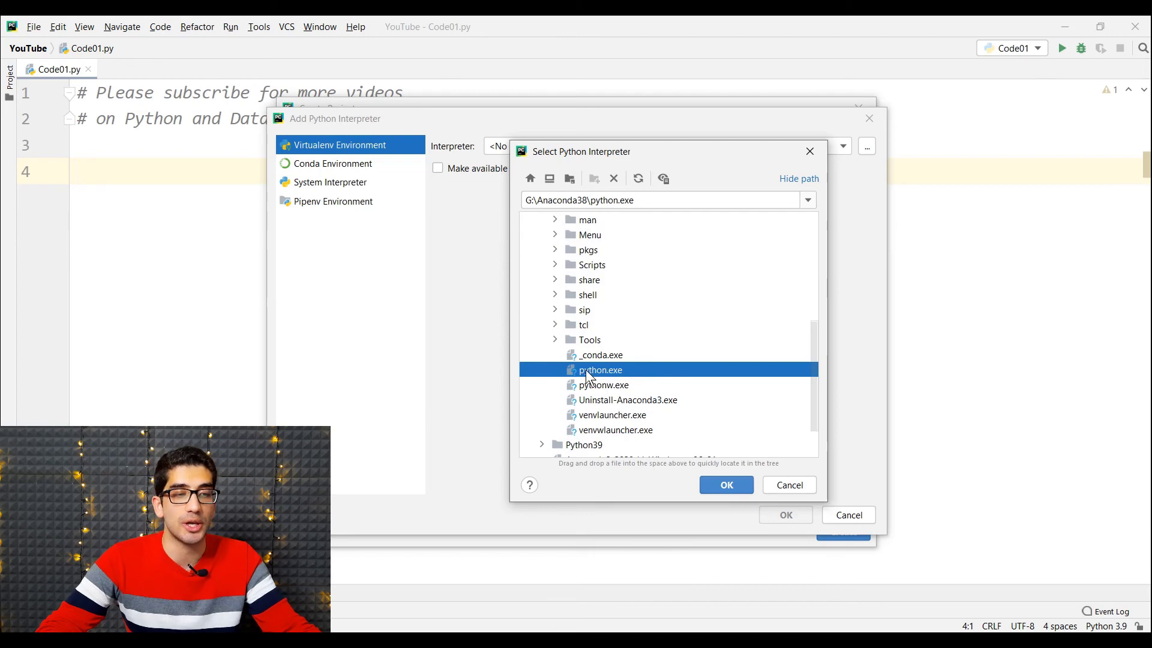
click(726, 487)
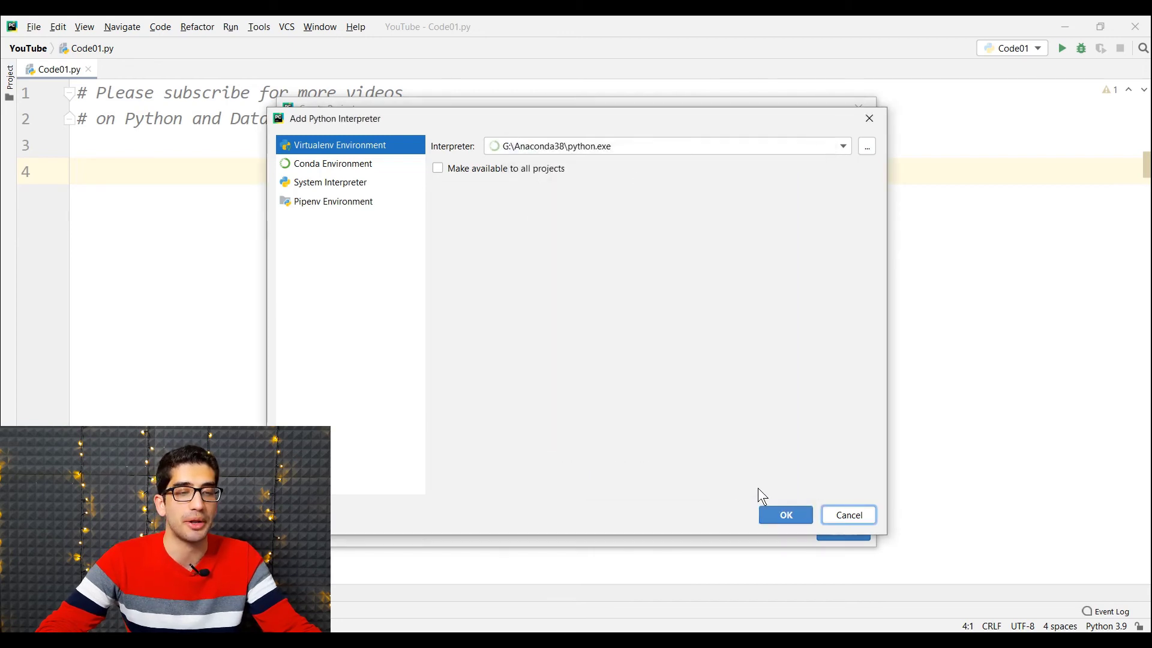
click(790, 515)
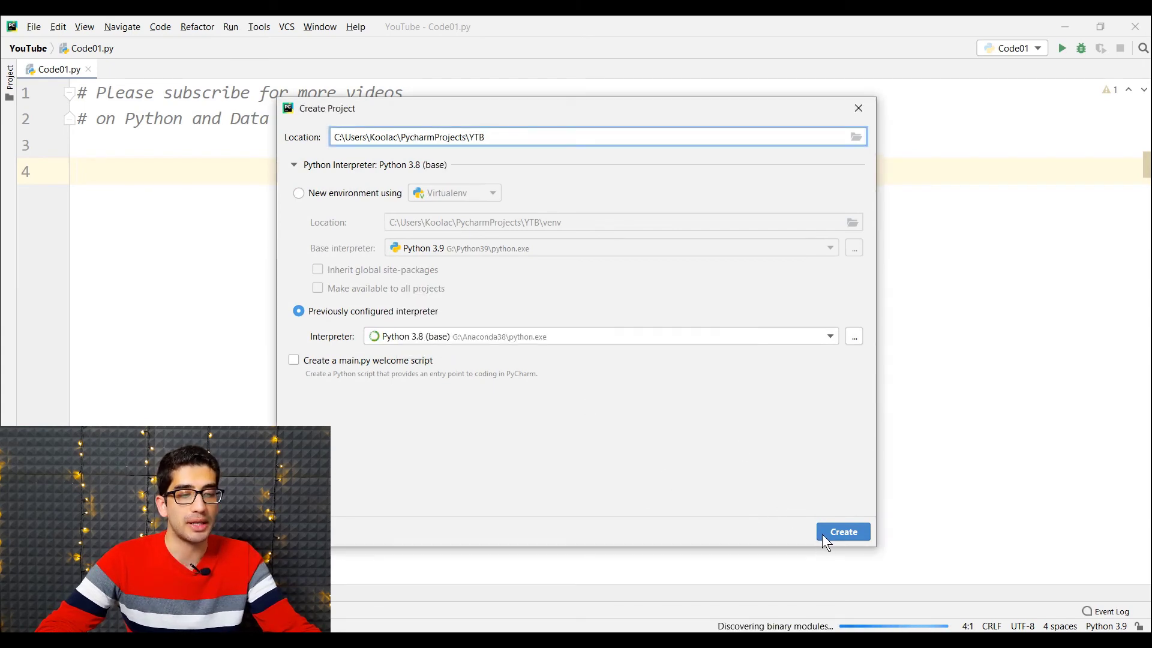
Step: Create the YTB project and open it in the current window
click(848, 530)
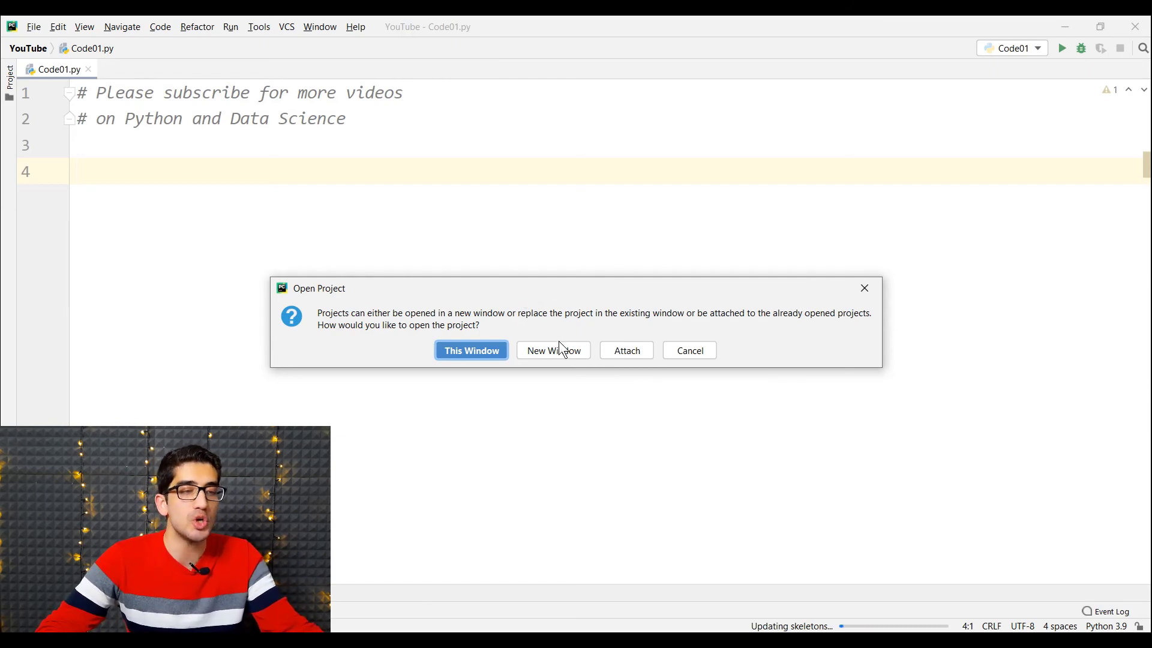
click(547, 352)
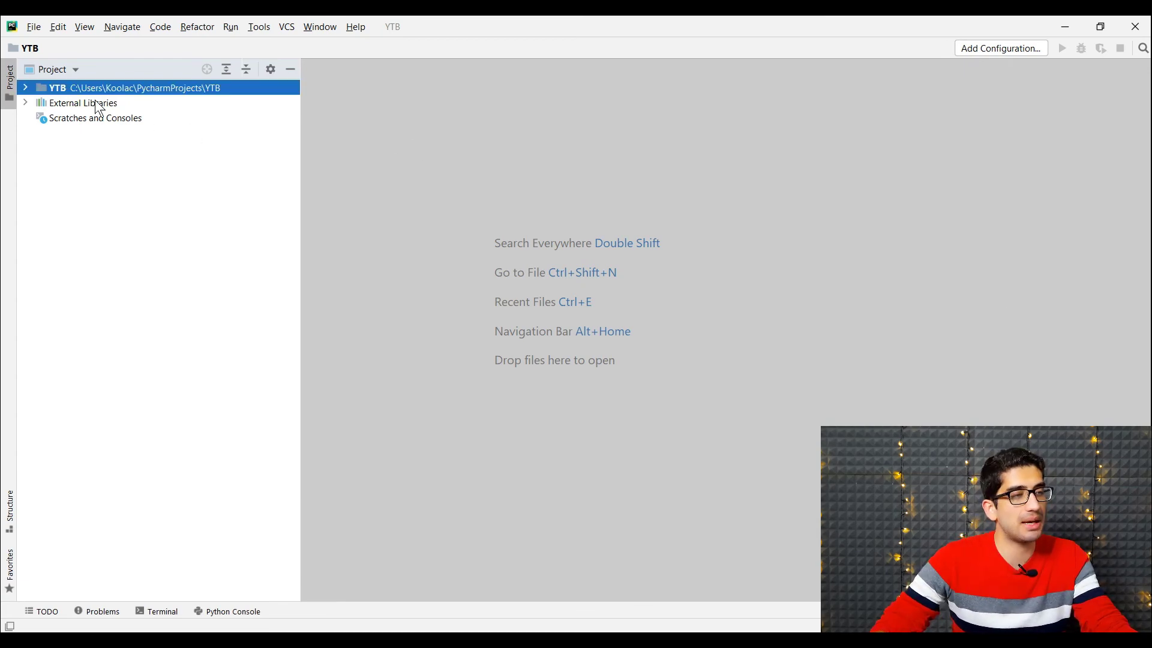
Step: Add a new Python file named Code01 to the YTB project
right_click(50, 85)
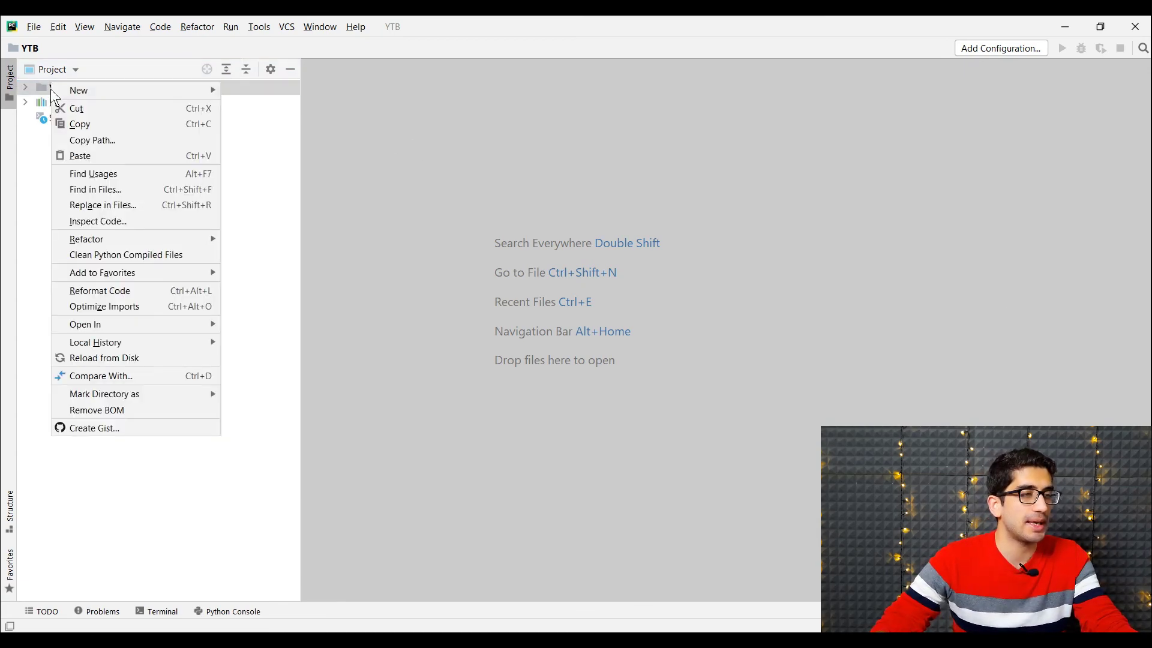
mouse_move(120, 90)
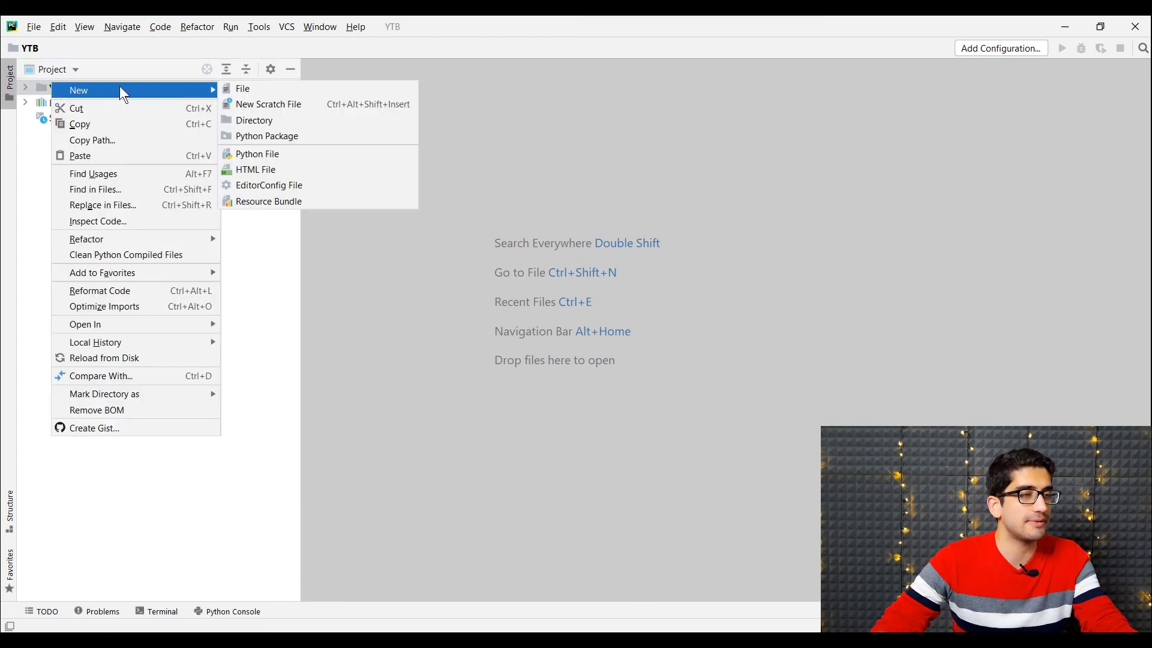
click(255, 159)
text(Code01)
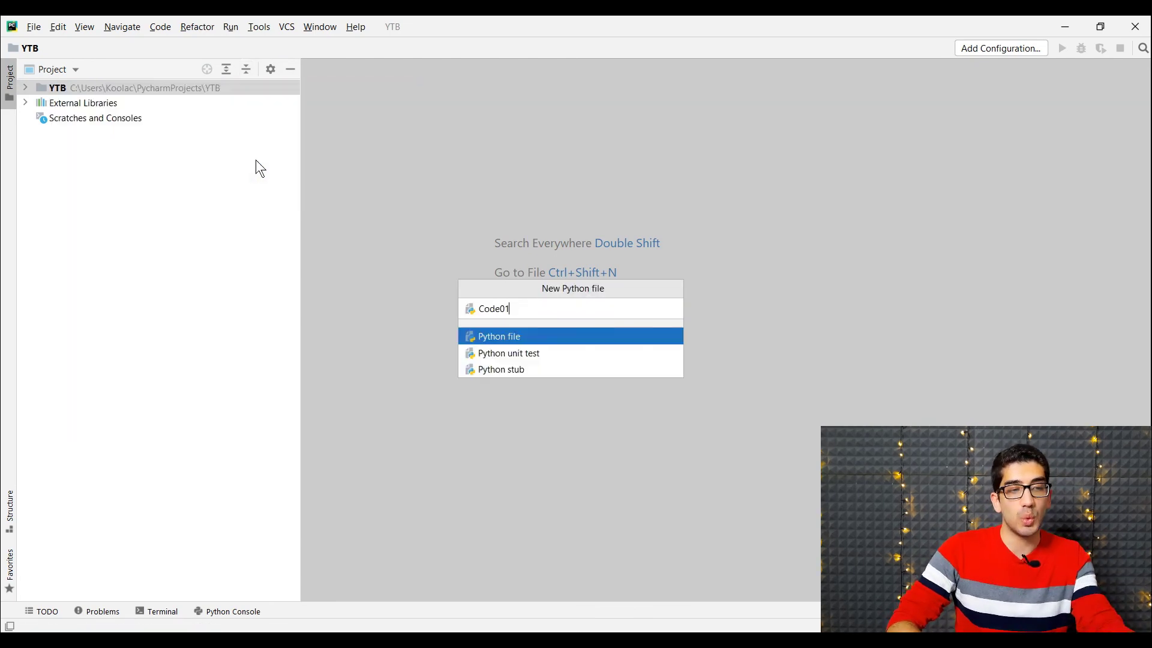
key(Return)
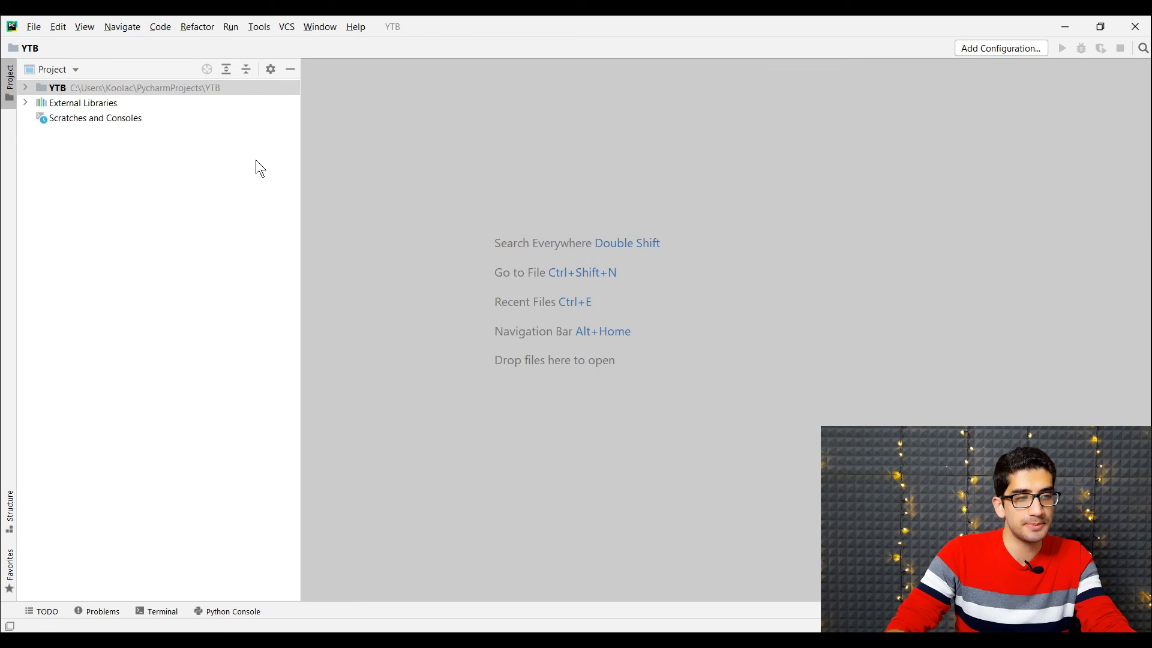
Step: Write print("Koolac") in Code01.py and run the script
text(pri)
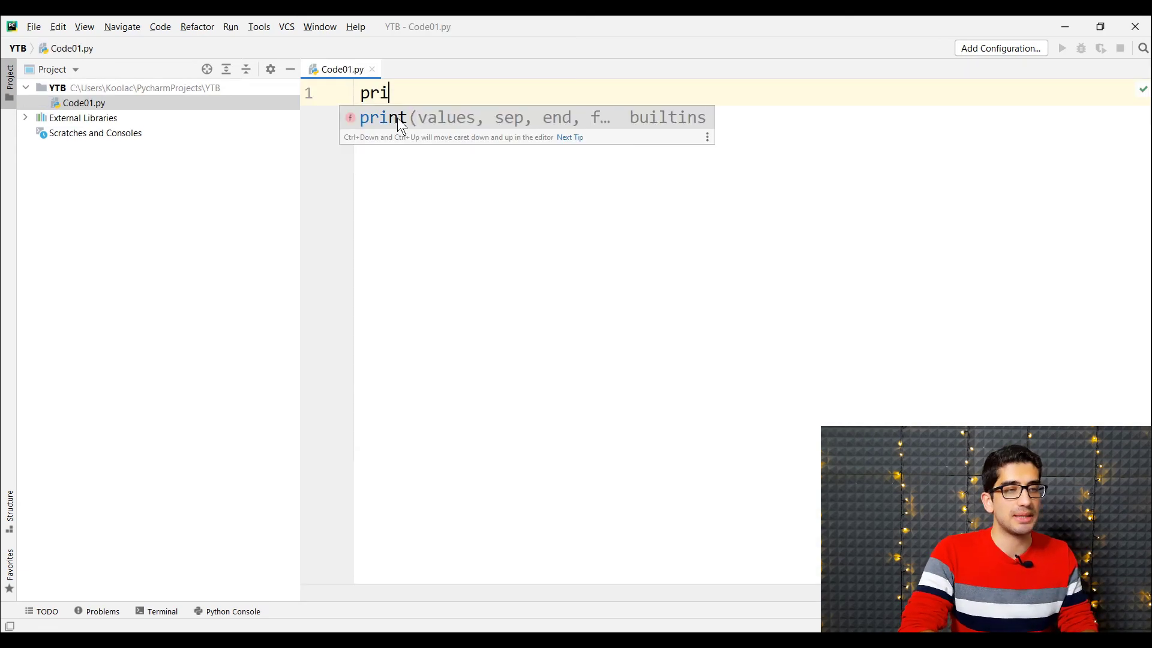
key(Return)
text("Koolac)
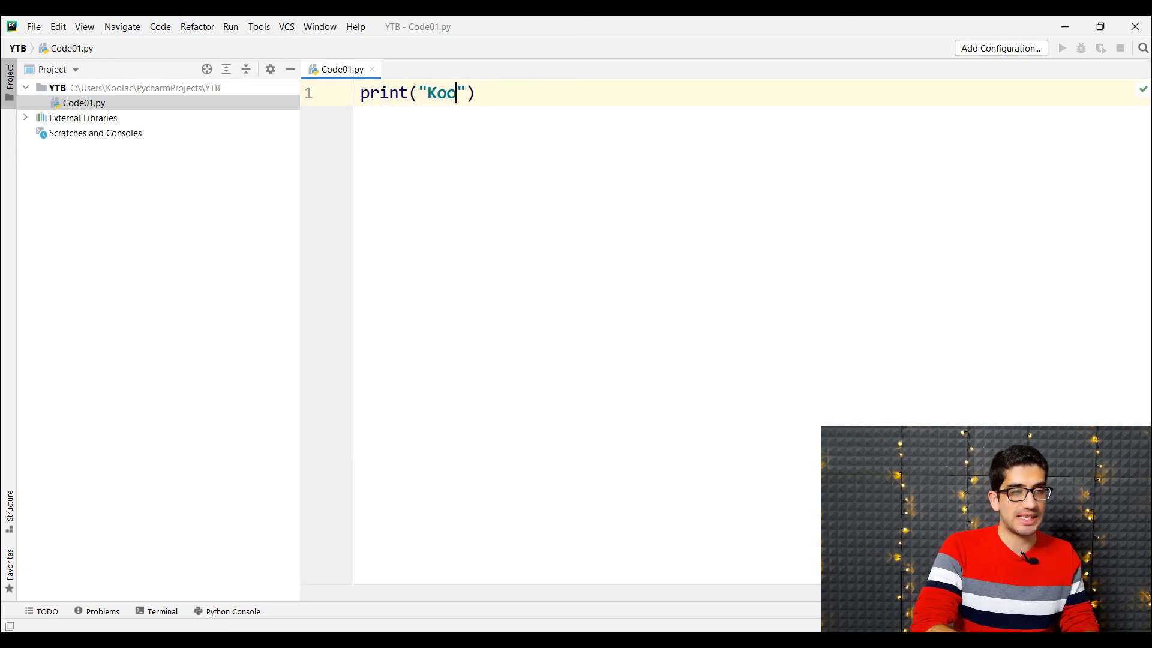
click(563, 190)
right_click(559, 179)
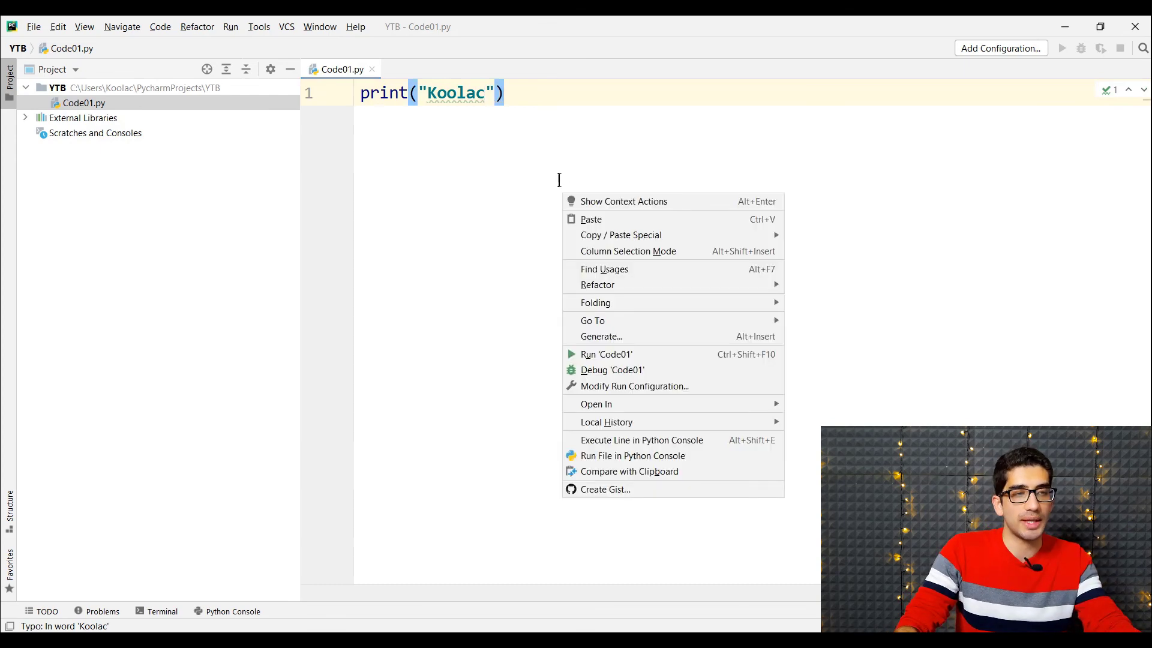
click(623, 354)
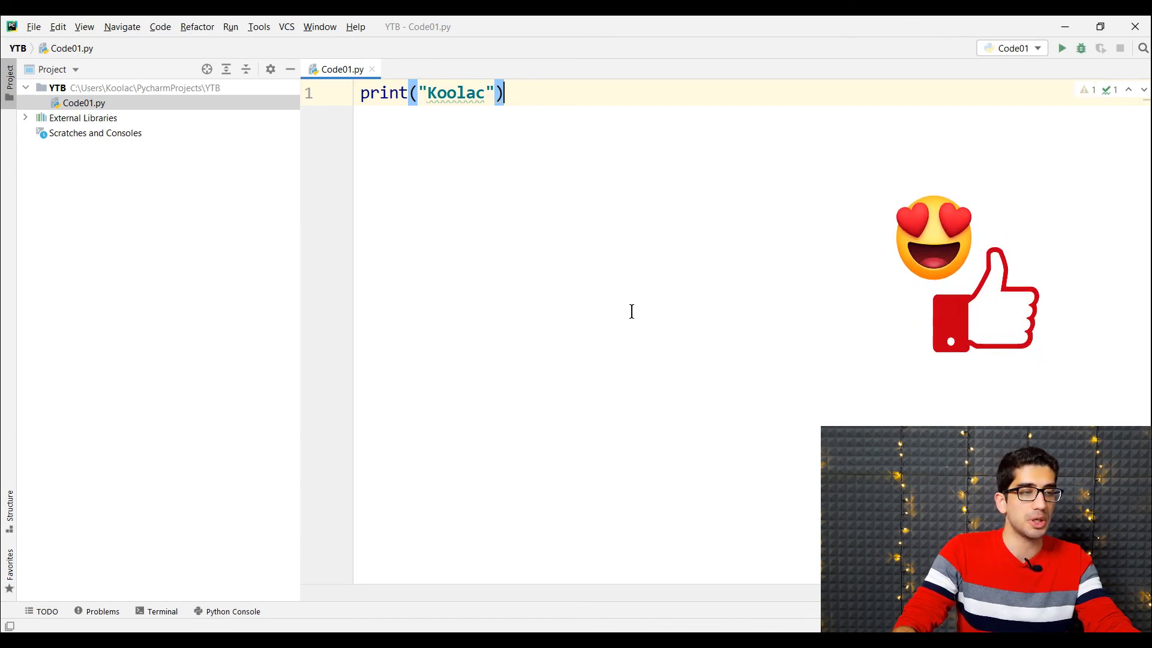